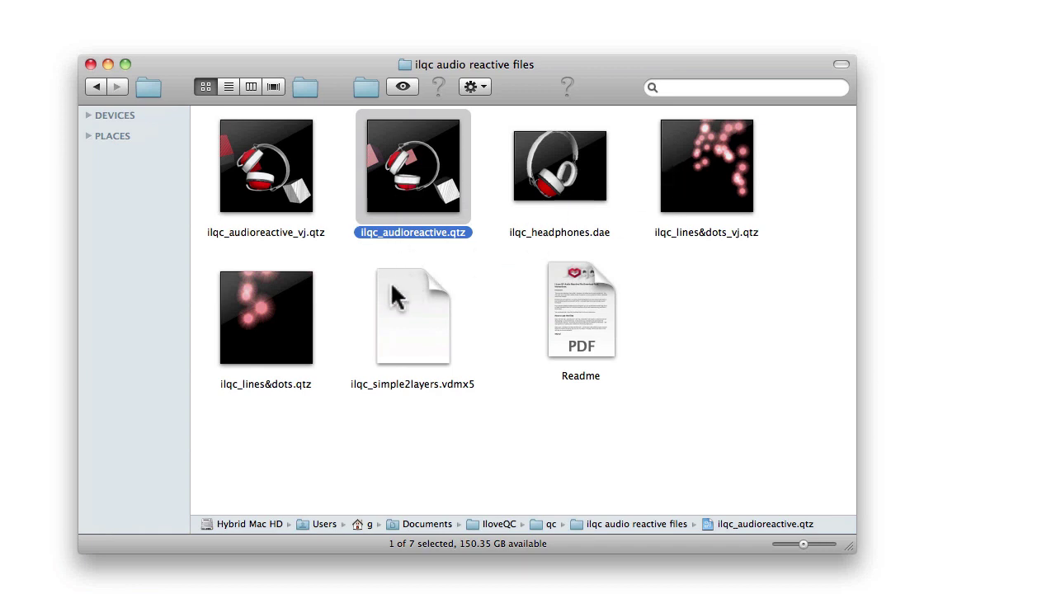
# Preview ilqc_lines&dots.qtz and the ilqc_simple2layers.vdmx5 project file in Finder.
pyautogui.click(246, 314)
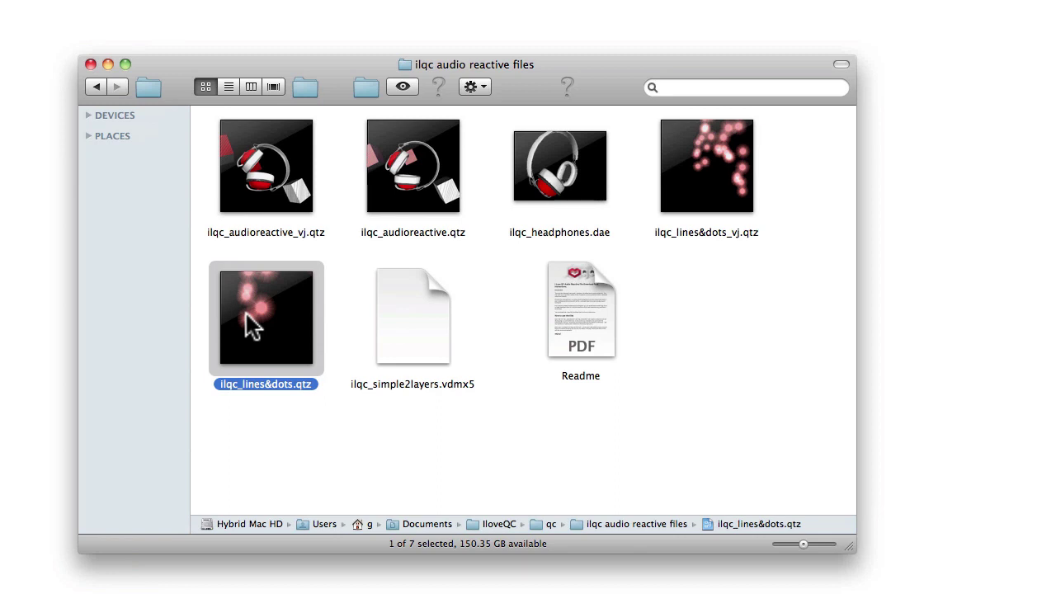
pyautogui.click(440, 341)
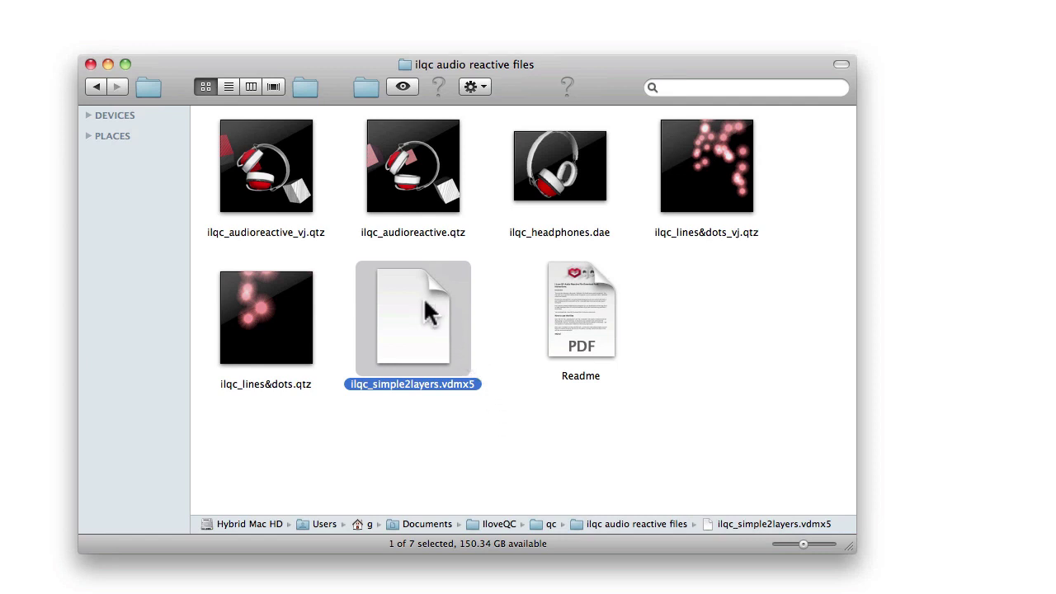
# Open ilqc_audioreactive.qtz and lay the patch graph out beside a smaller 680x593 preview.
pyautogui.doubleClick(377, 165)
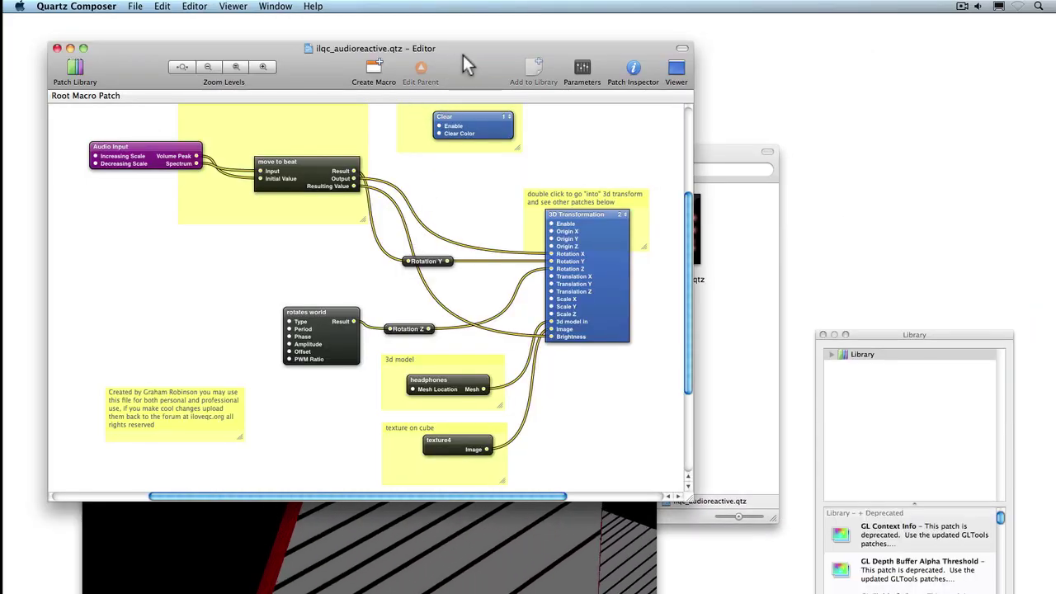
pyautogui.moveTo(463, 54); pyautogui.dragTo(419, 24)
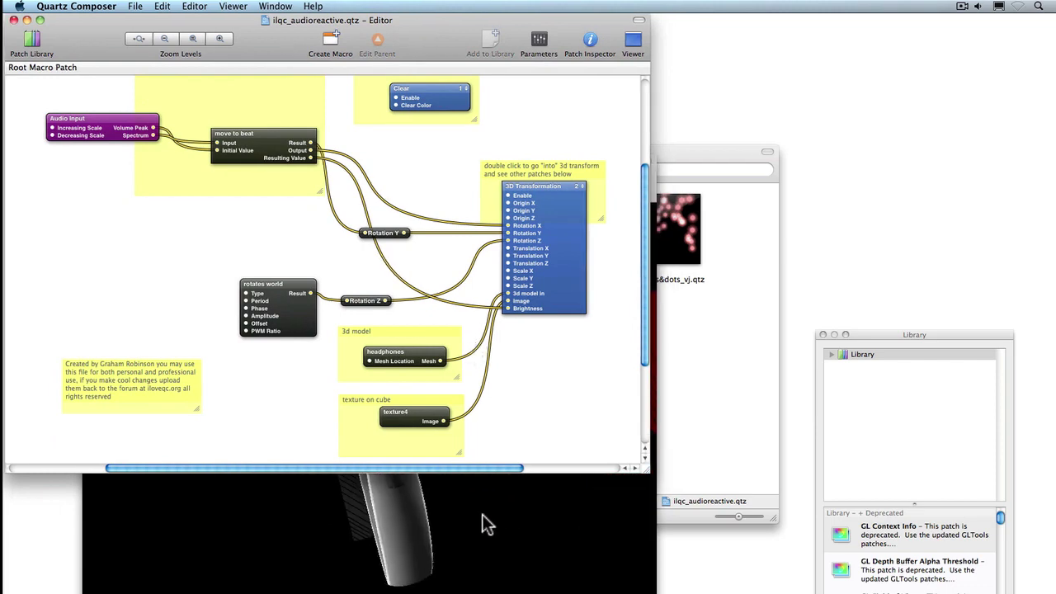
pyautogui.click(530, 541)
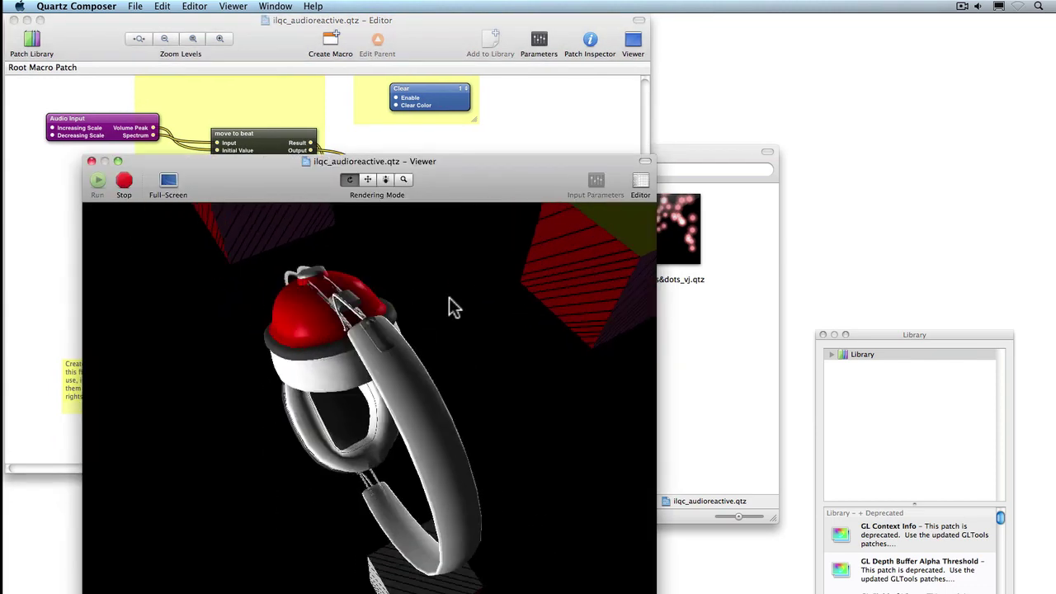
pyautogui.moveTo(408, 186); pyautogui.dragTo(724, 45)
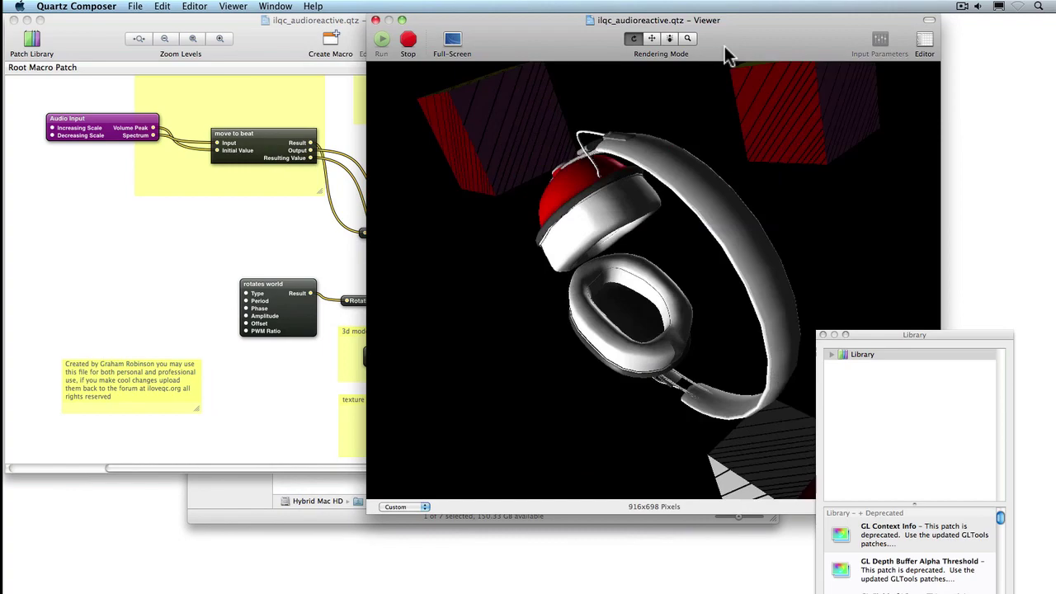
pyautogui.moveTo(972, 335); pyautogui.dragTo(832, 533)
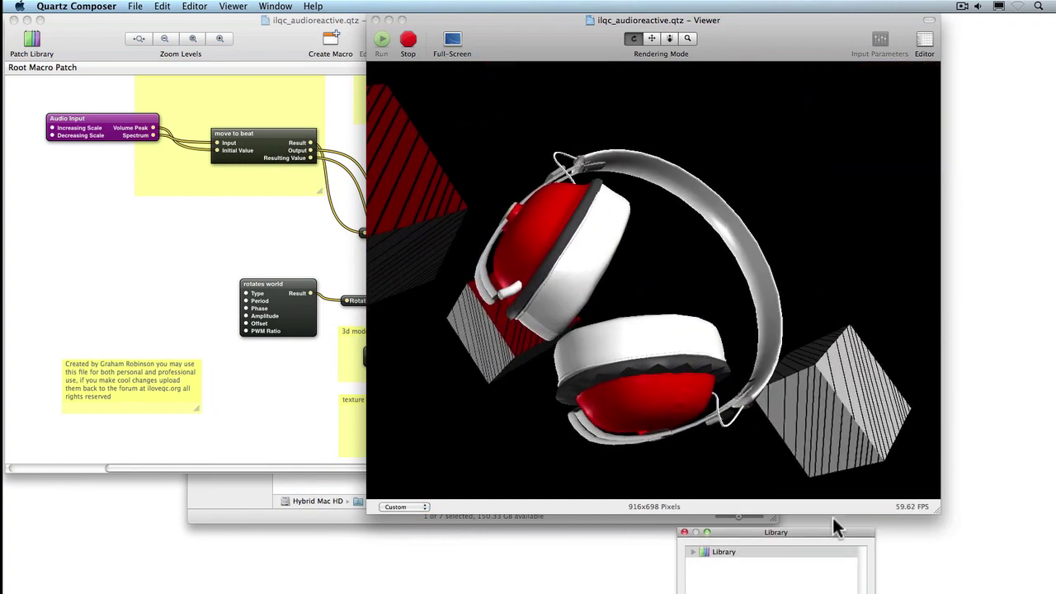
pyautogui.moveTo(930, 508); pyautogui.dragTo(782, 441)
pyautogui.moveTo(659, 38); pyautogui.dragTo(925, 23)
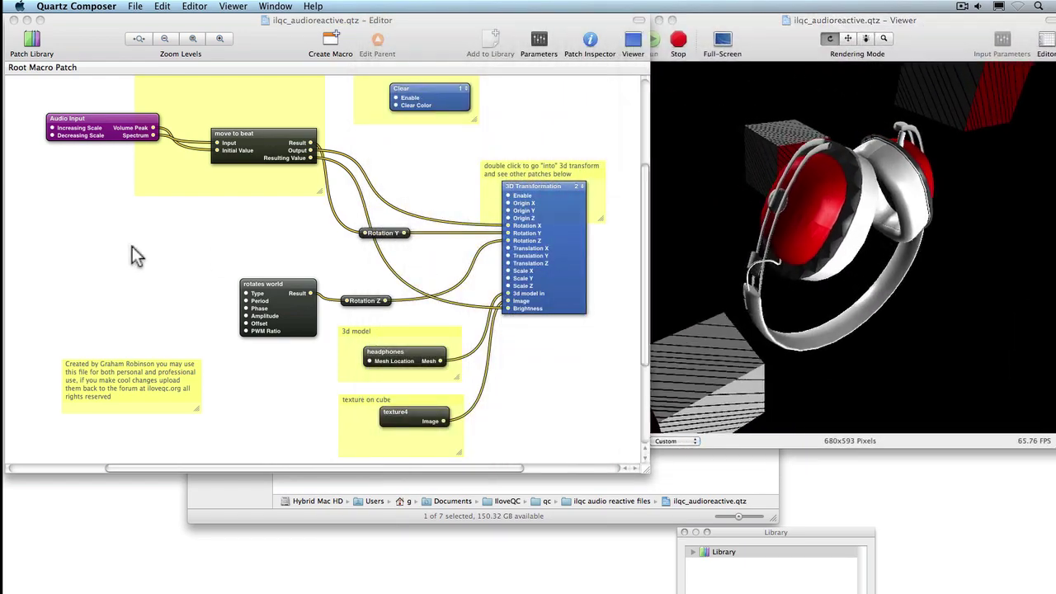
pyautogui.click(154, 251)
pyautogui.moveTo(155, 252); pyautogui.dragTo(138, 289)
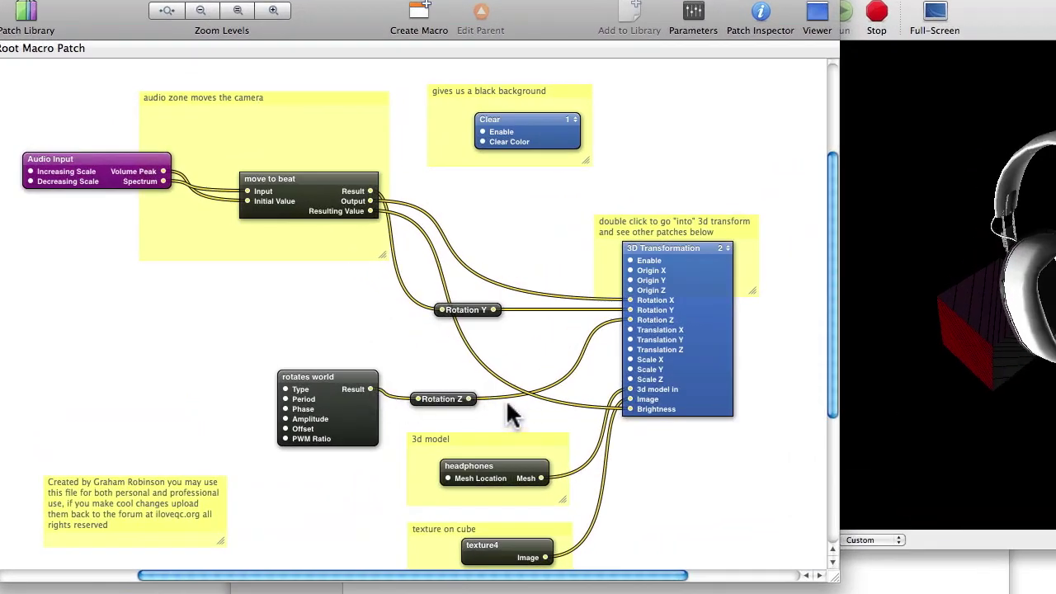
# Show the rotates world patch's input parameters in the Patch Inspector.
pyautogui.click(317, 419)
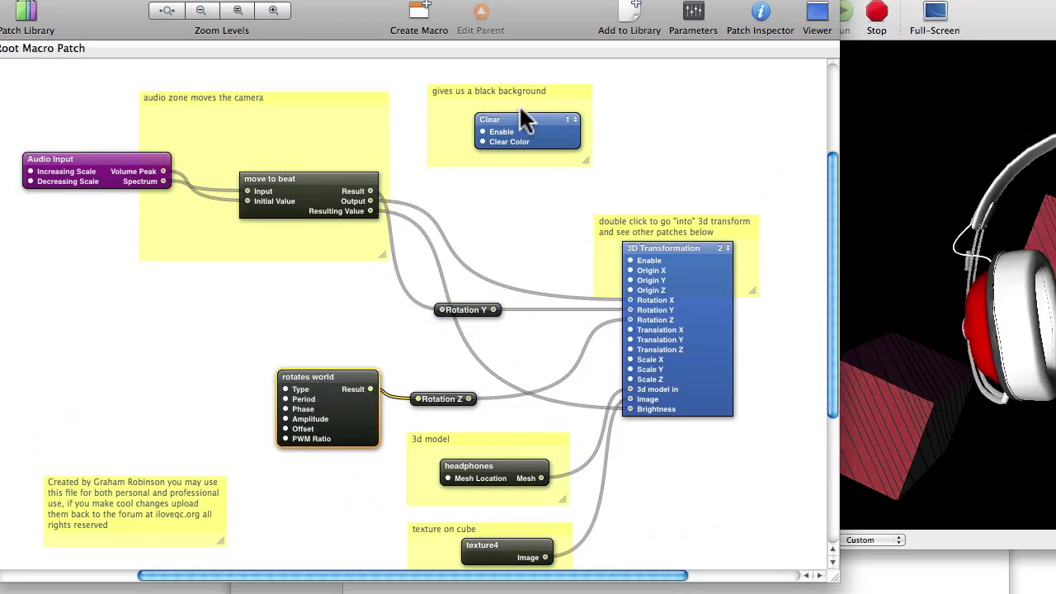
pyautogui.click(754, 20)
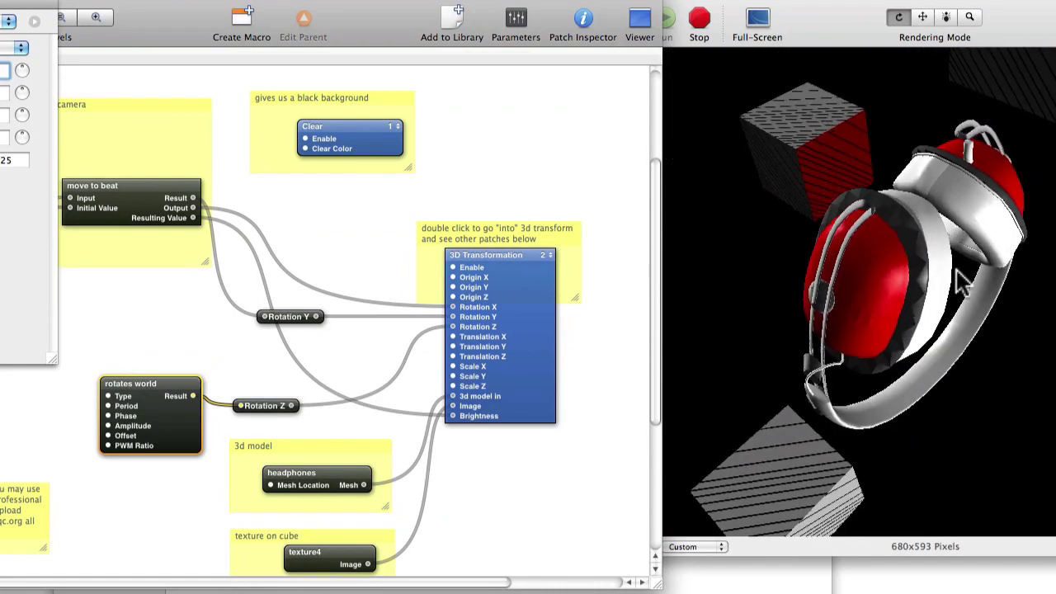
pyautogui.click(960, 280)
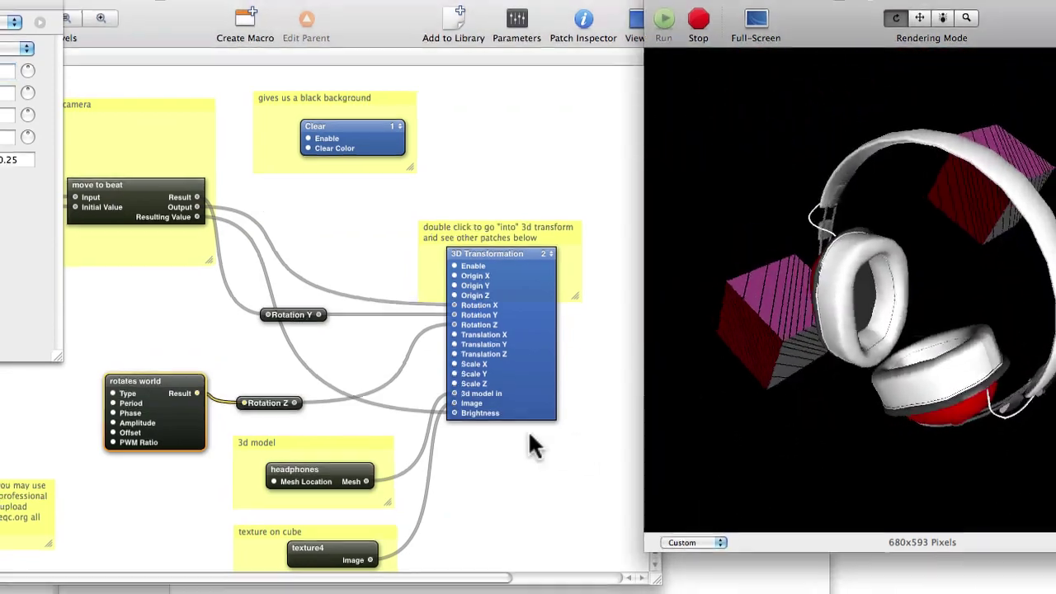
# Open ilqc_lines&dots.qtz and rearrange the editor, preview and inspector windows.
pyautogui.doubleClick(322, 370)
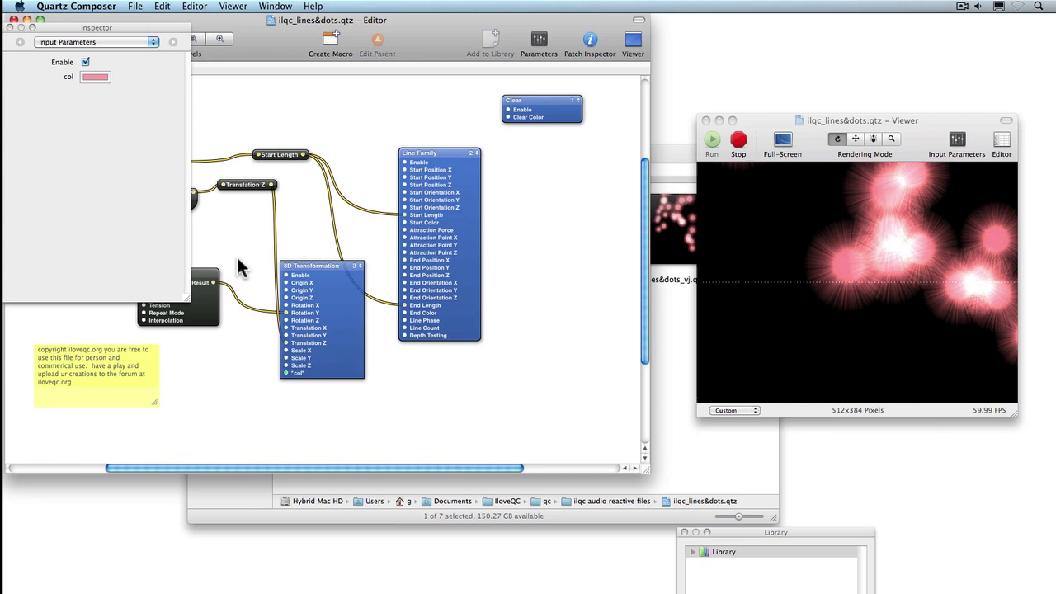
pyautogui.moveTo(418, 28); pyautogui.dragTo(459, 19)
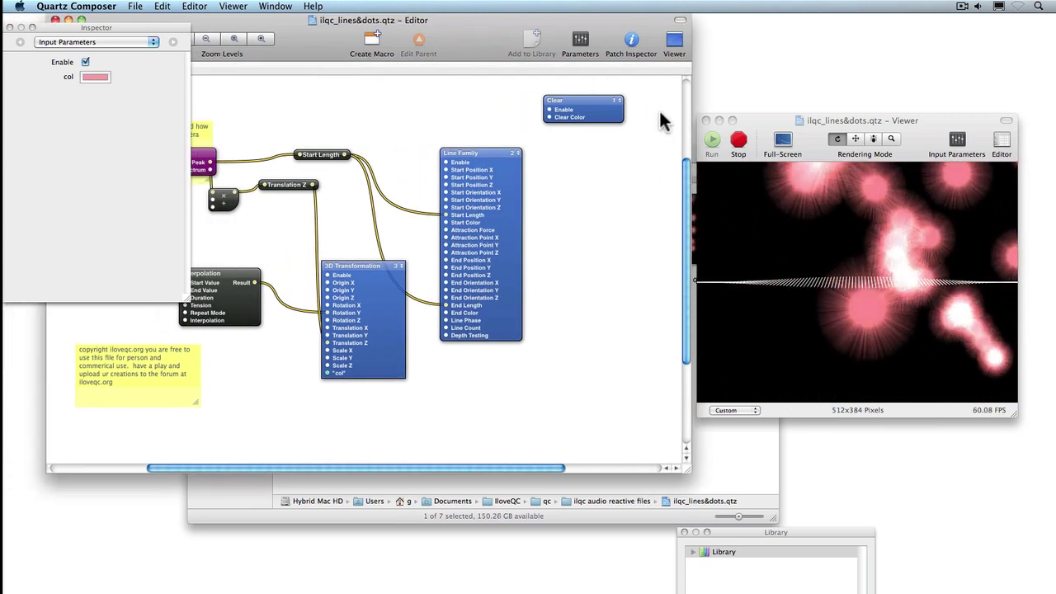
pyautogui.moveTo(763, 118); pyautogui.dragTo(784, 41)
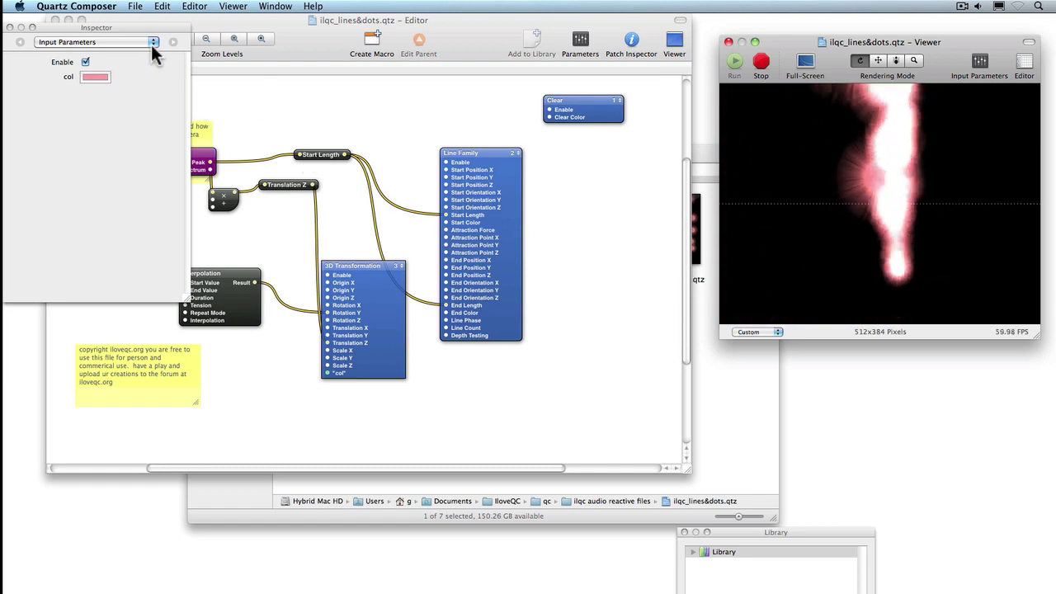
pyautogui.moveTo(165, 27); pyautogui.dragTo(193, 375)
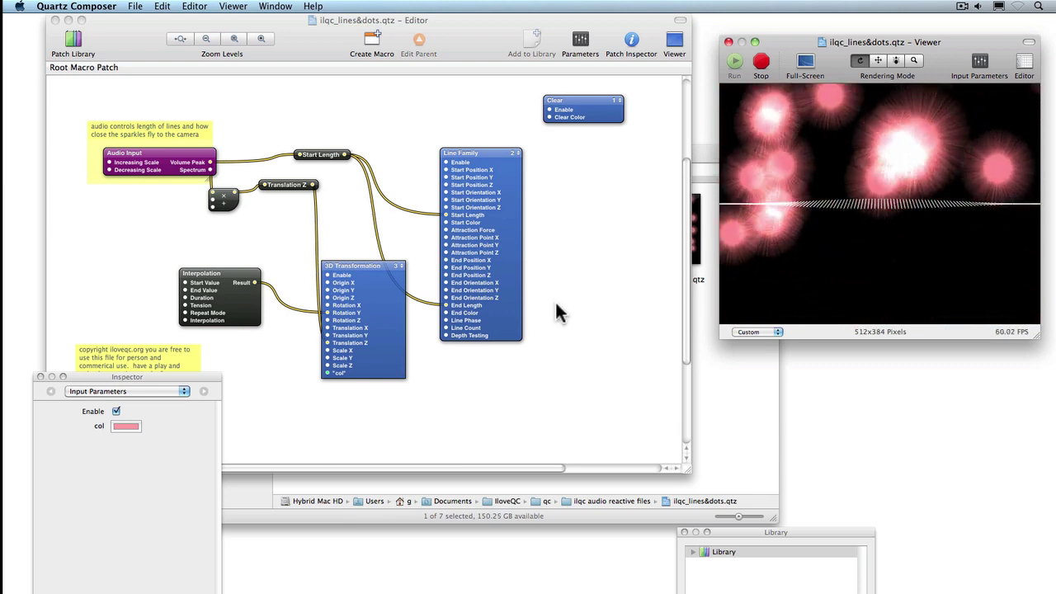
# Inspect the Particle System inside the 3D Transformation macro, then close the composition.
pyautogui.click(394, 315)
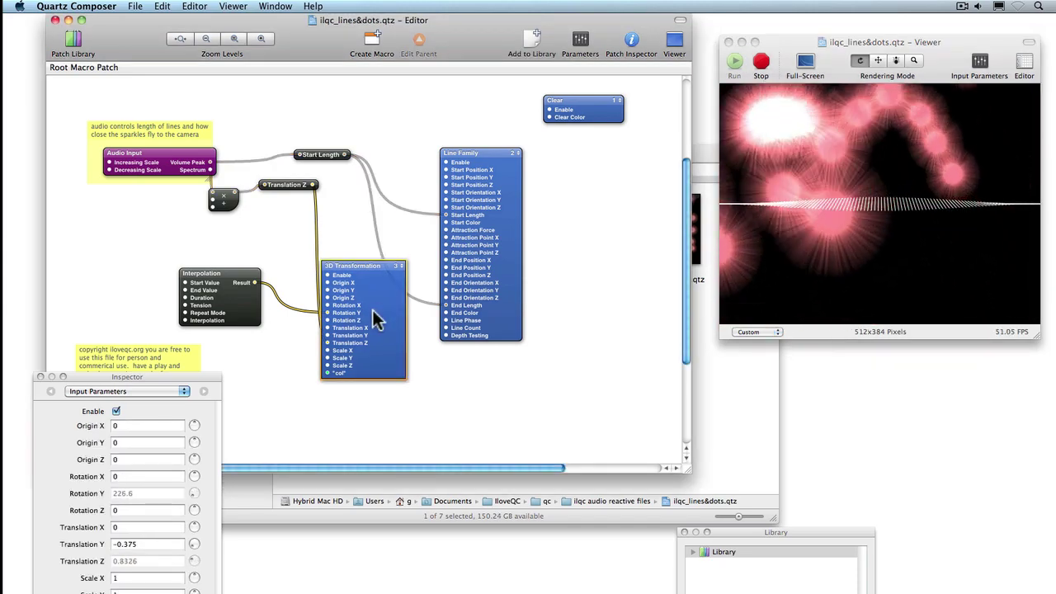
pyautogui.doubleClick(371, 310)
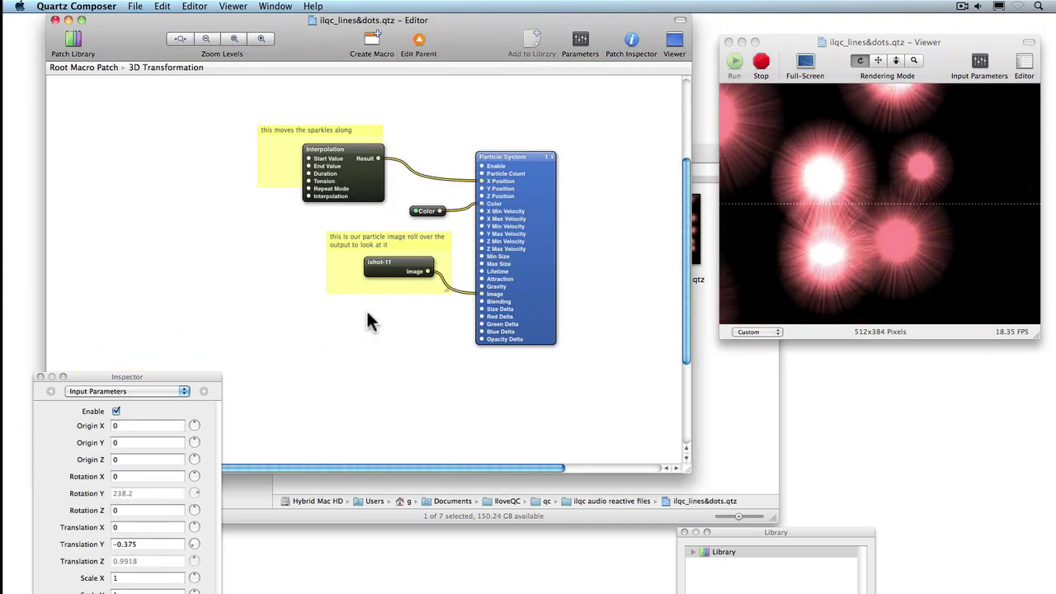
pyautogui.click(520, 199)
pyautogui.press('super+Up')
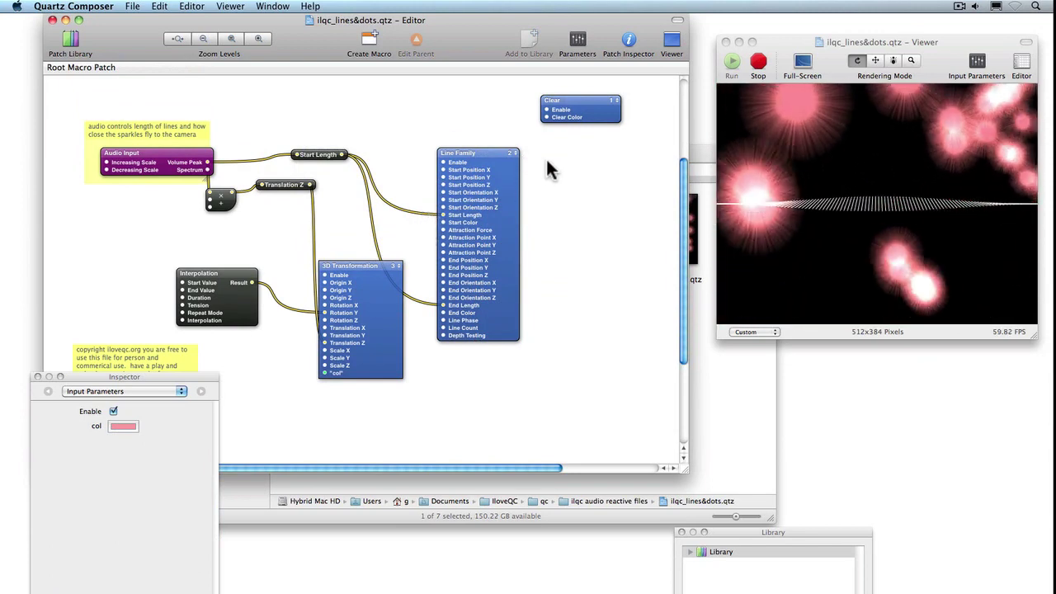
pyautogui.press('super+w')
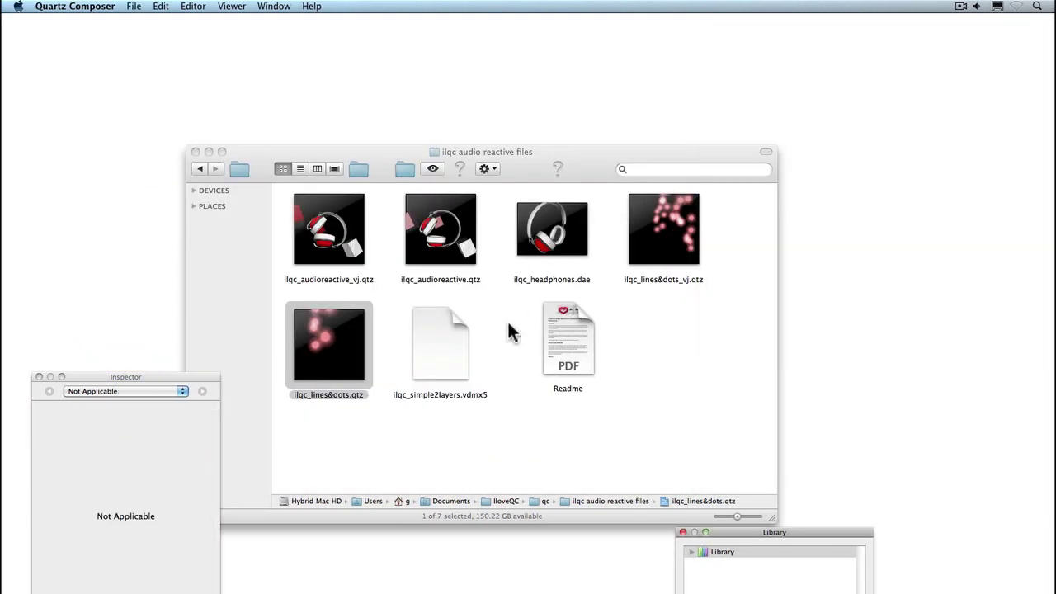
# Open ilqc_lines&dots_vj.qtz to check its col, z pos and audio in inputs, then close it.
pyautogui.press('super+q')
pyautogui.doubleClick(668, 247)
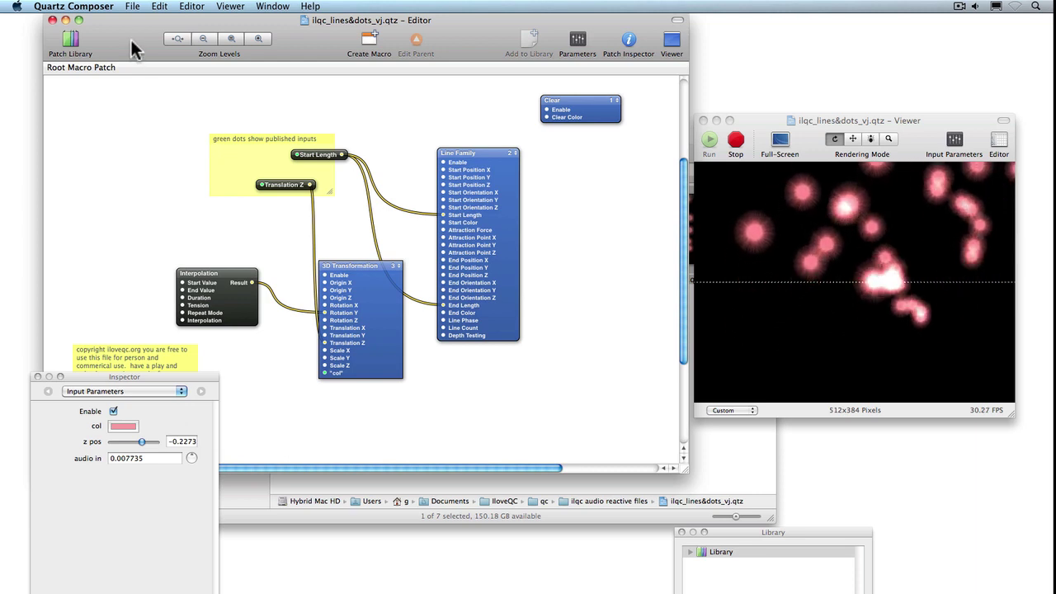
pyautogui.press('super+w')
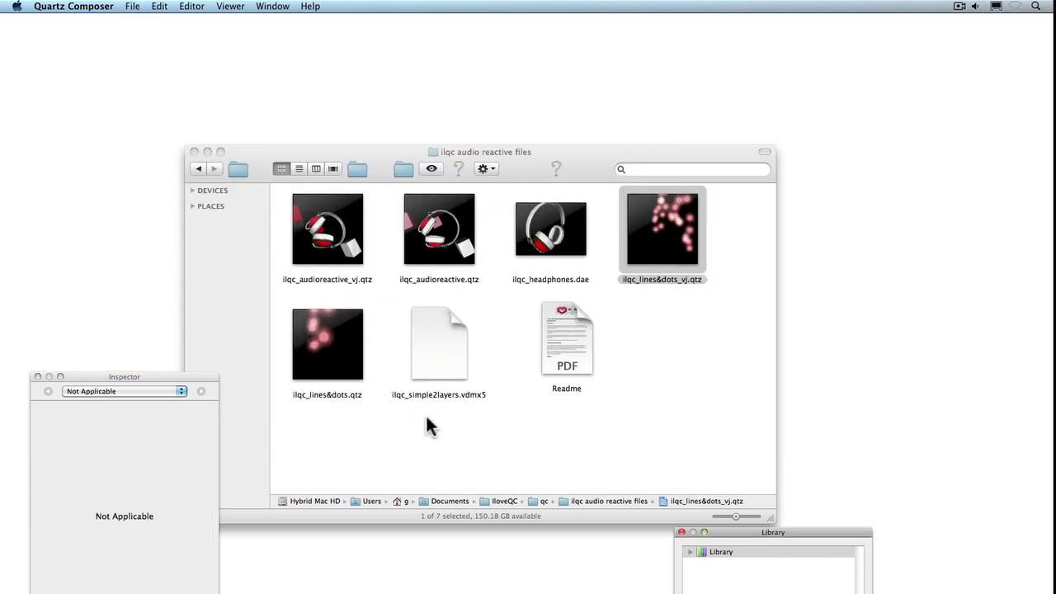
# Quit Quartz Composer and open ilqc_simple2layers.vdmx5 in VDMX5.
pyautogui.press('super+q')
pyautogui.doubleClick(431, 355)
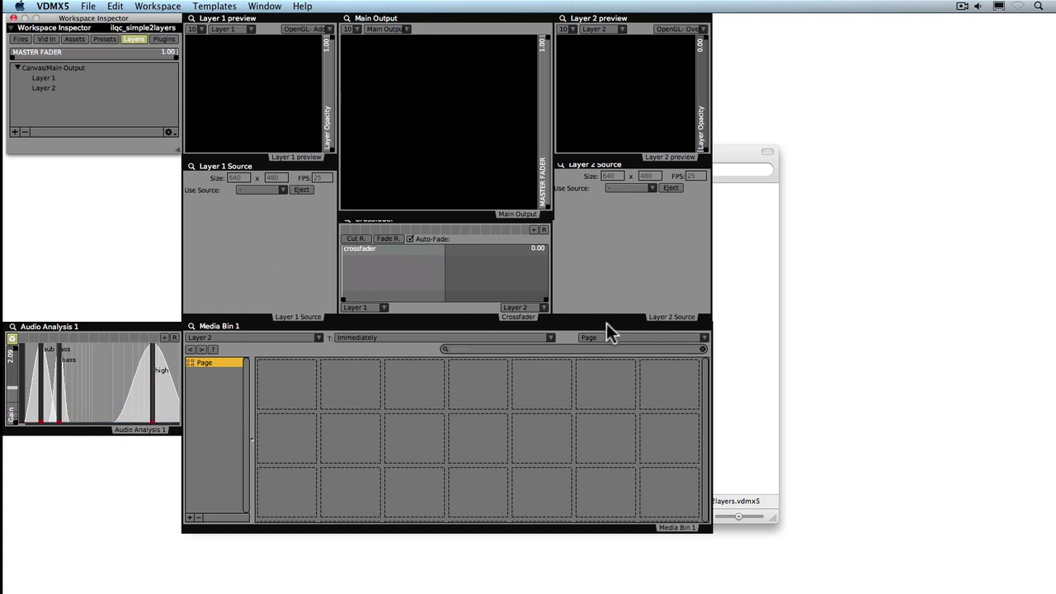
# Add blue fire pal.mov to the media bin and play it on Layer 1 at rate -1.91.
pyautogui.press('super+Tab')
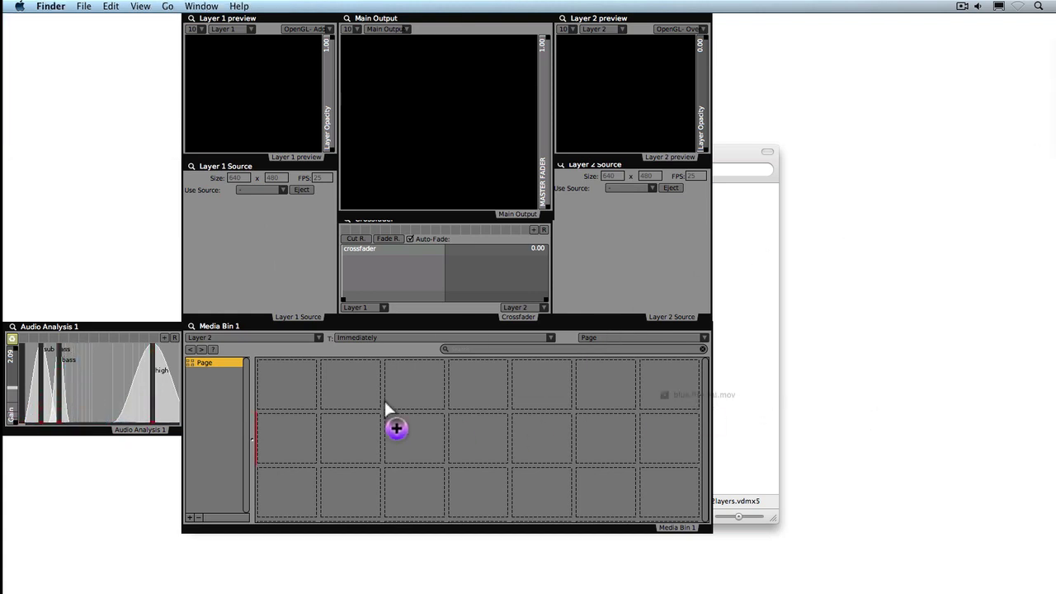
pyautogui.moveTo(282, 385)
pyautogui.mouseDown()
pyautogui.moveTo(270, 386)
pyautogui.moveTo(274, 394)
pyautogui.mouseUp()
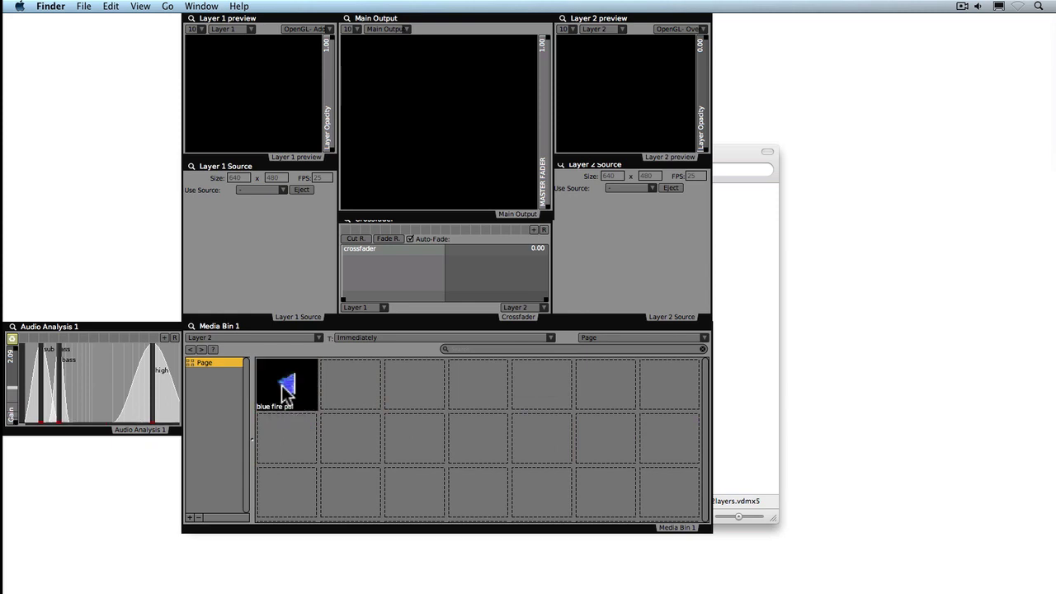
pyautogui.click(271, 333)
pyautogui.click(278, 338)
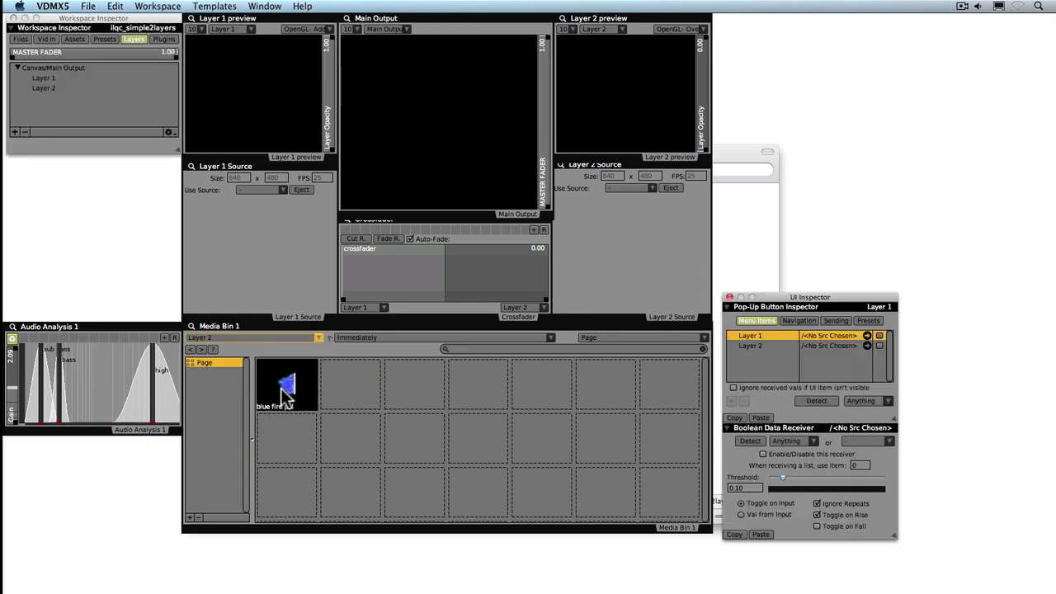
pyautogui.click(282, 396)
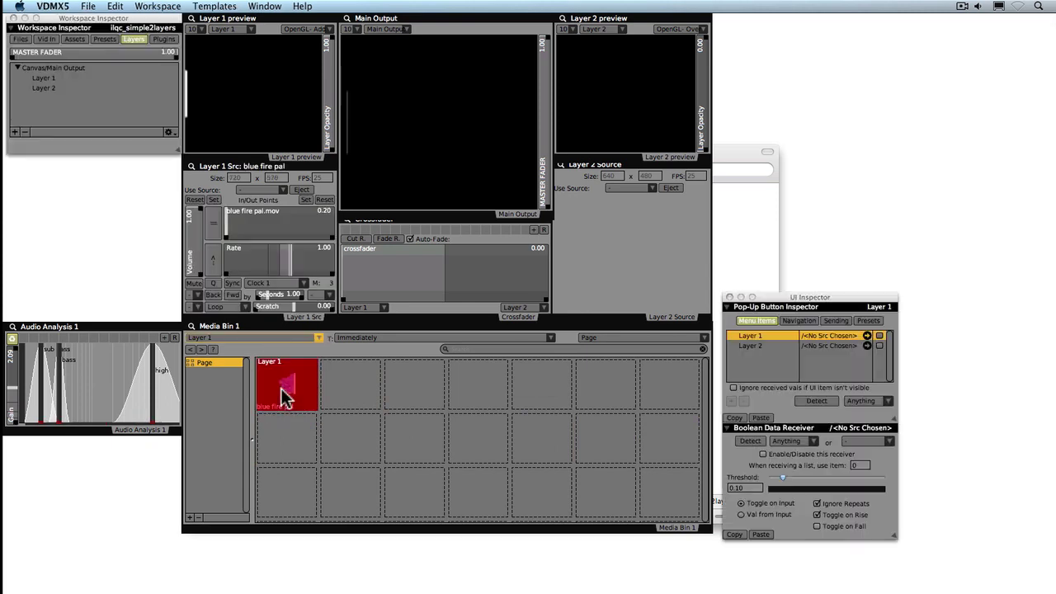
pyautogui.click(304, 256)
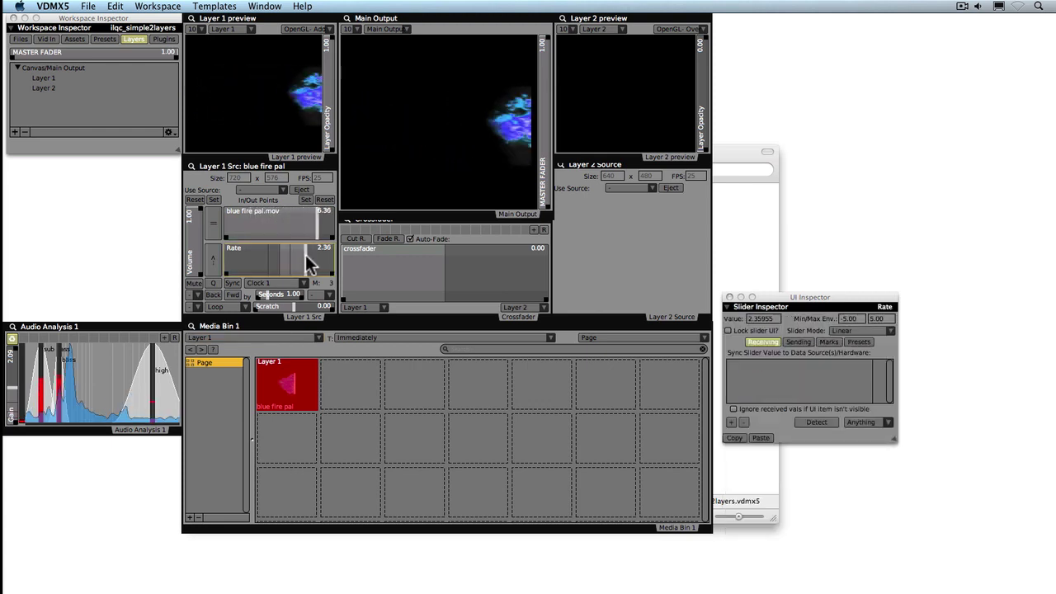
pyautogui.click(257, 259)
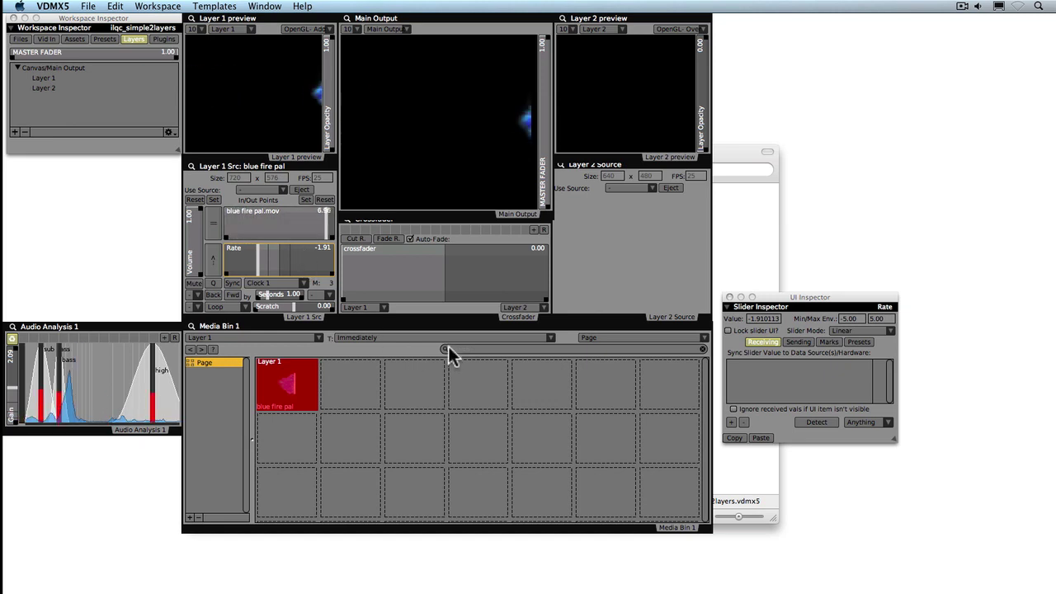
# Drag ilqc_audioreactive_vj.qtz and ilqc_lines&dots_vj.qtz from Finder into the media bin.
pyautogui.click(735, 162)
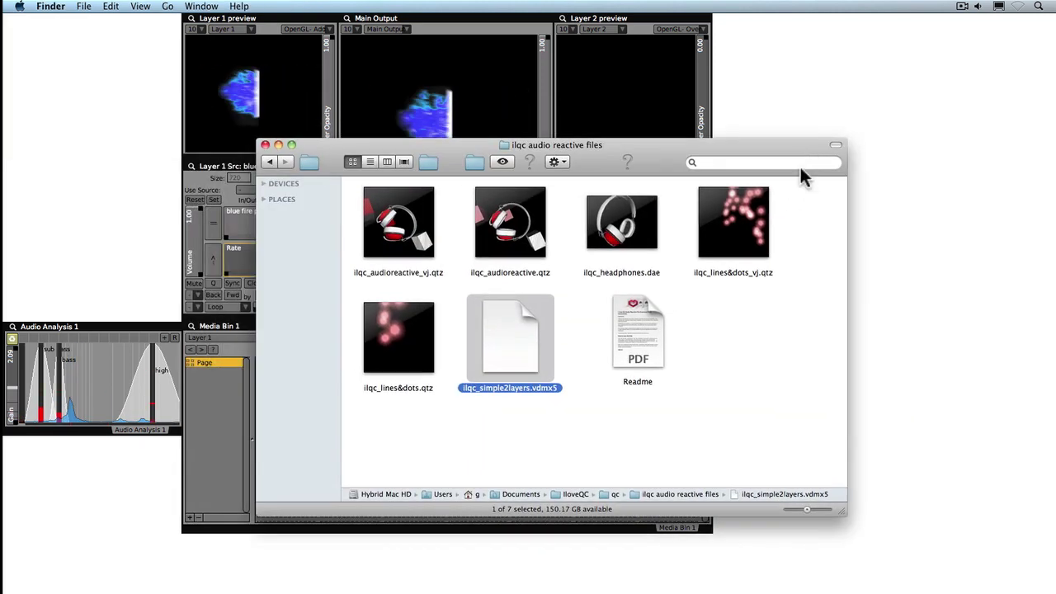
pyautogui.click(742, 244)
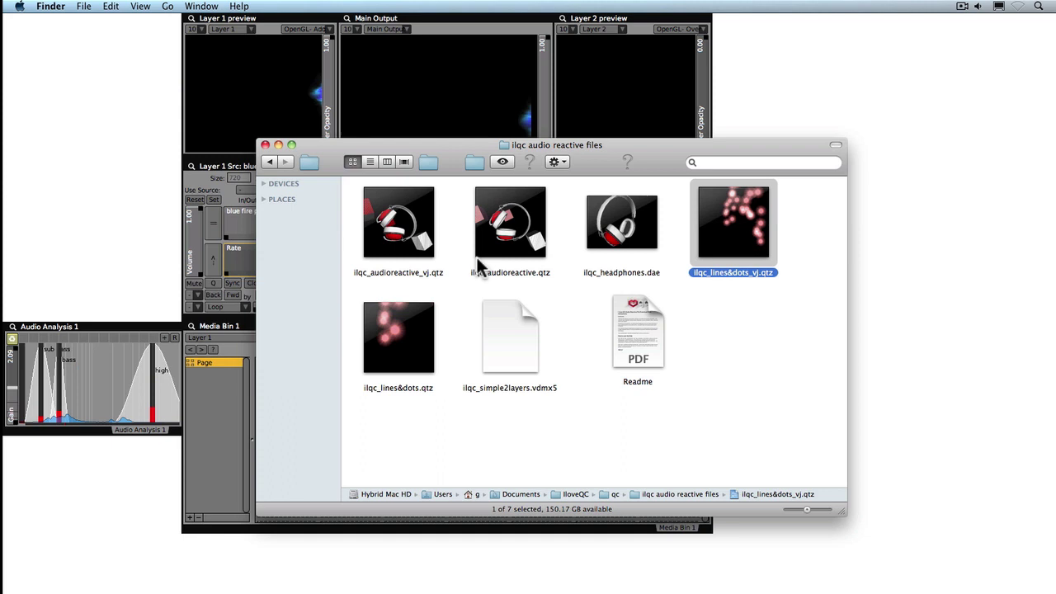
pyautogui.keyDown('super'); pyautogui.click(388, 252); pyautogui.keyUp('super')
pyautogui.moveTo(447, 143); pyautogui.dragTo(606, 340)
pyautogui.moveTo(515, 387); pyautogui.dragTo(346, 371)
pyautogui.click(354, 420)
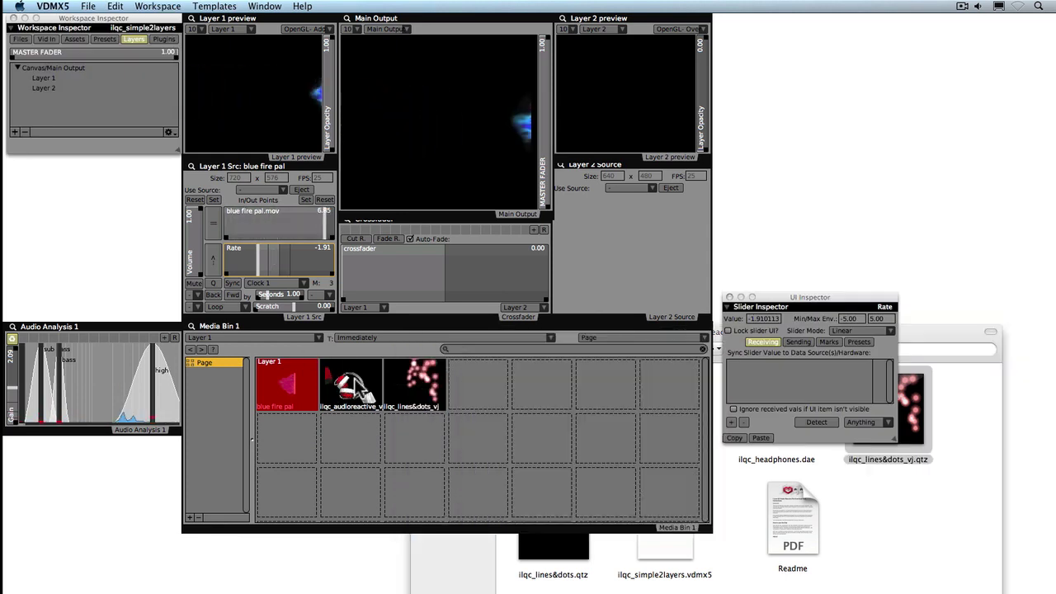
# Play ilqc_audioreactive_vj on Layer 1 and ilqc_lines&dots_vj on Layer 2.
pyautogui.click(356, 384)
pyautogui.click(301, 339)
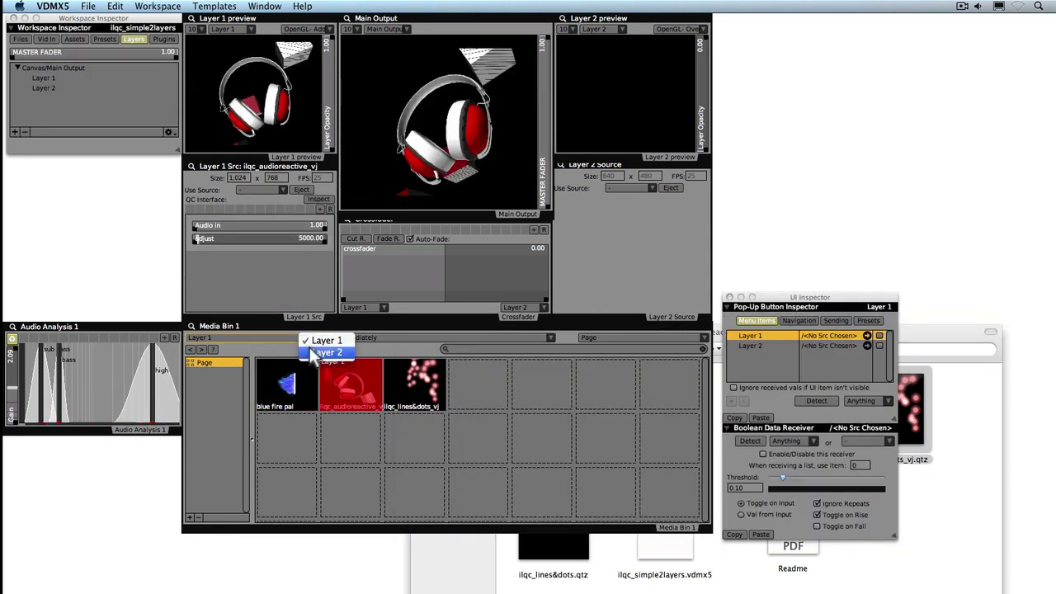
pyautogui.click(330, 353)
pyautogui.click(418, 384)
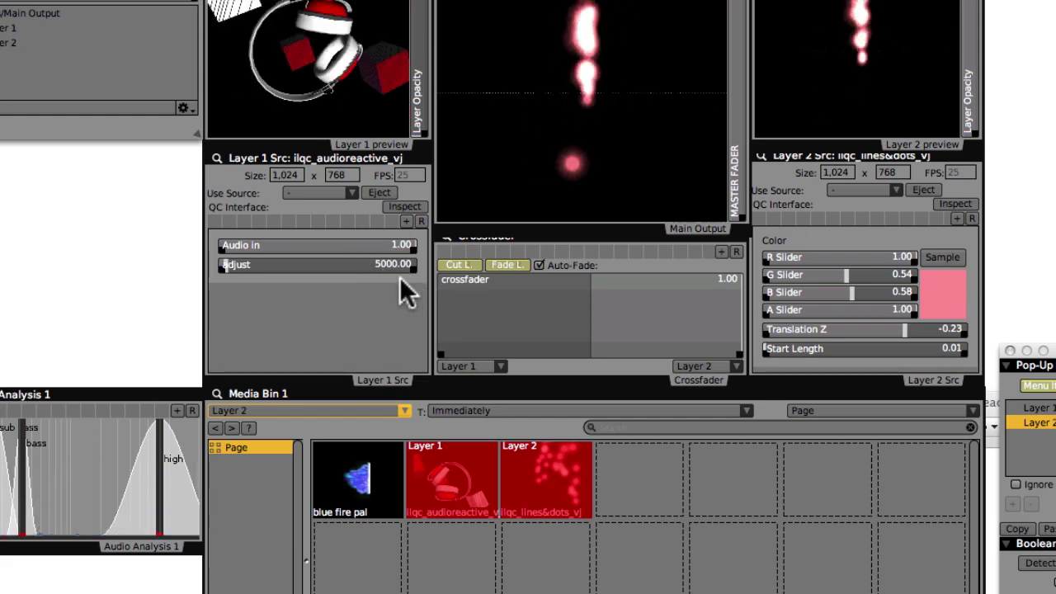
# Drive Layer 1's Audio in from Audio Analysis 1's sub bass.
pyautogui.rightClick(290, 245)
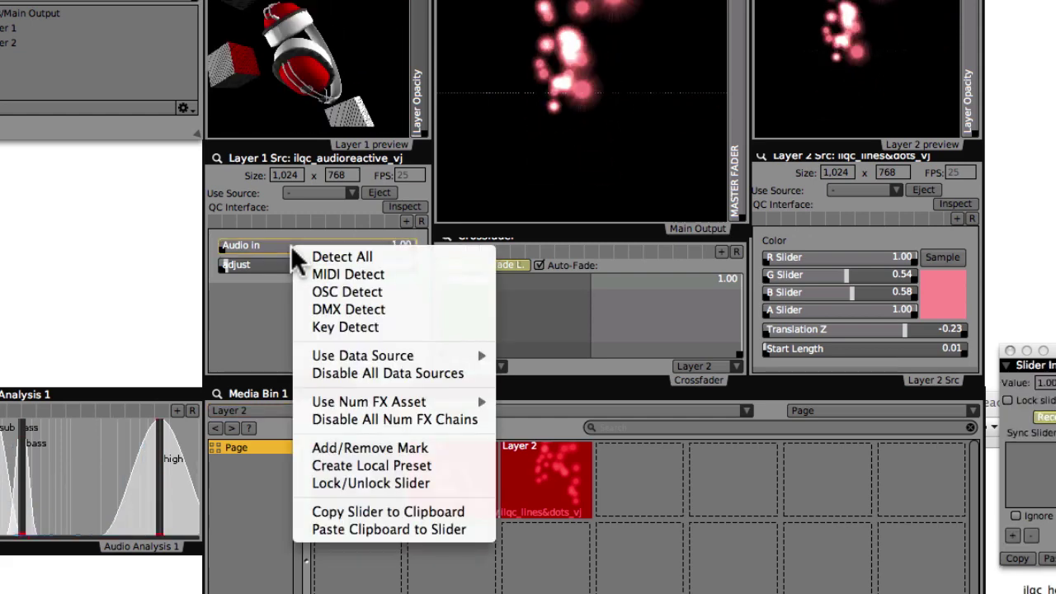
pyautogui.moveTo(421, 349)
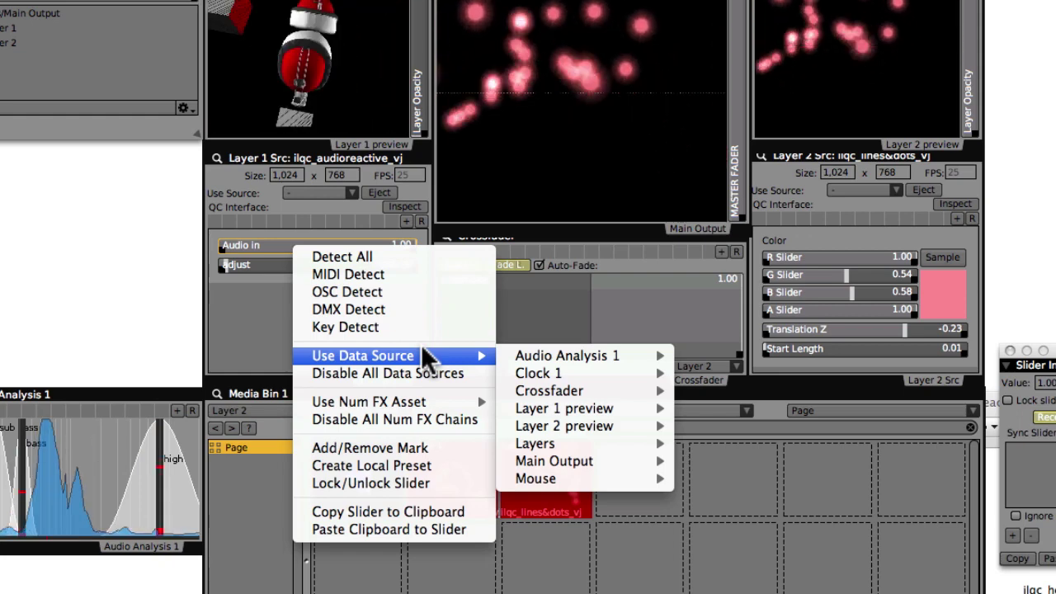
pyautogui.moveTo(567, 357)
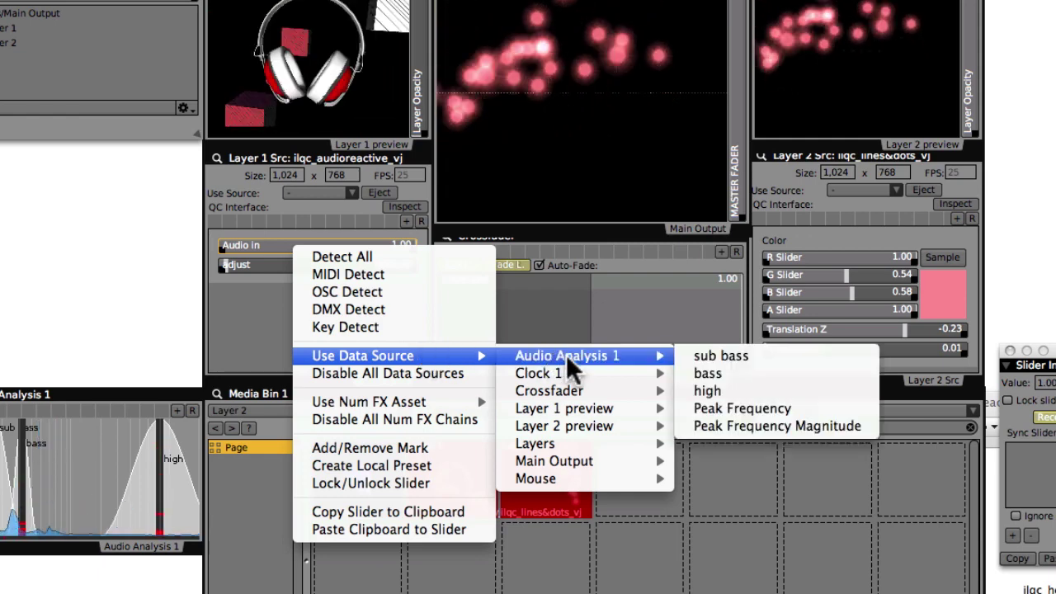
pyautogui.click(710, 355)
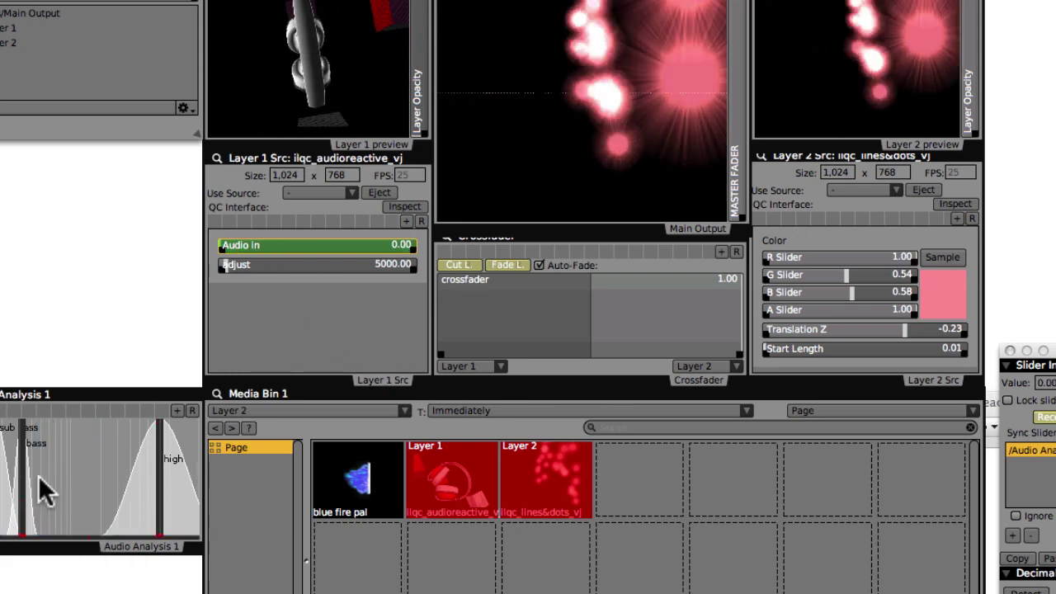
# Drive Layer 2's Start Length from the sub bass too, with the Altitude track playing.
pyautogui.rightClick(823, 348)
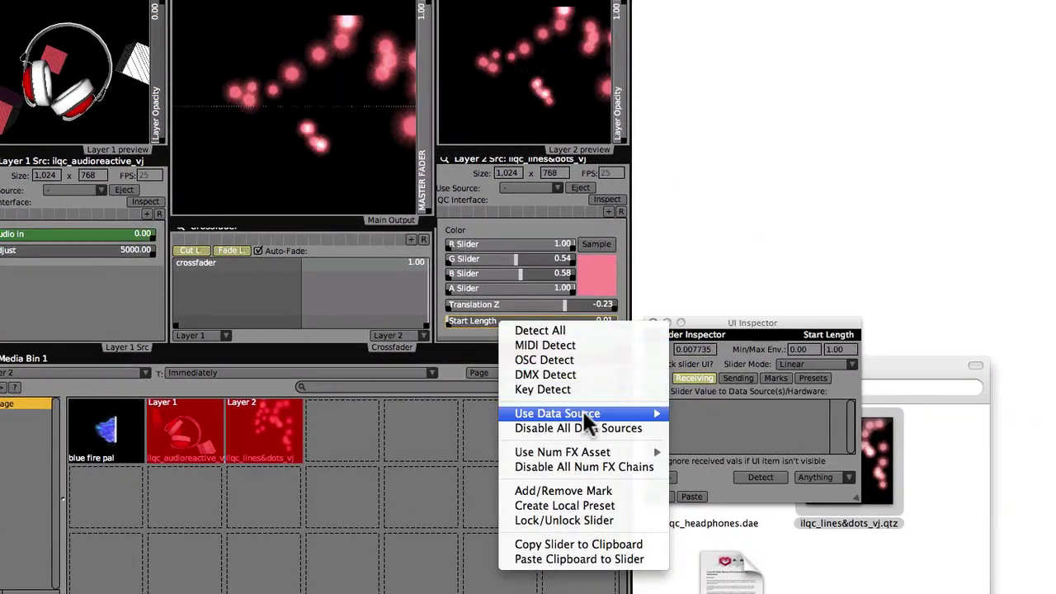
pyautogui.moveTo(927, 455)
pyautogui.moveTo(721, 413)
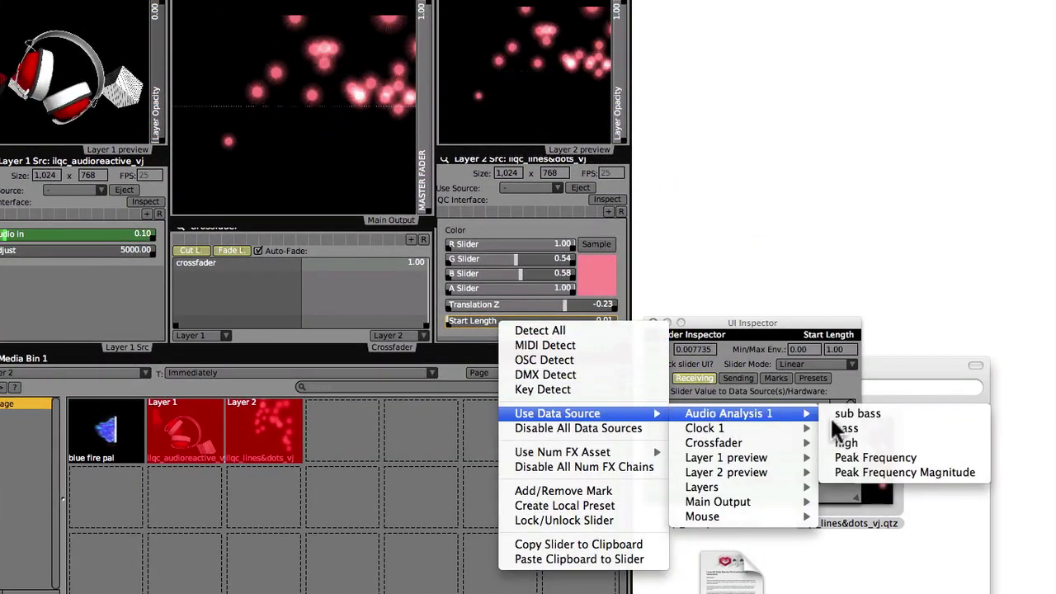
pyautogui.click(851, 411)
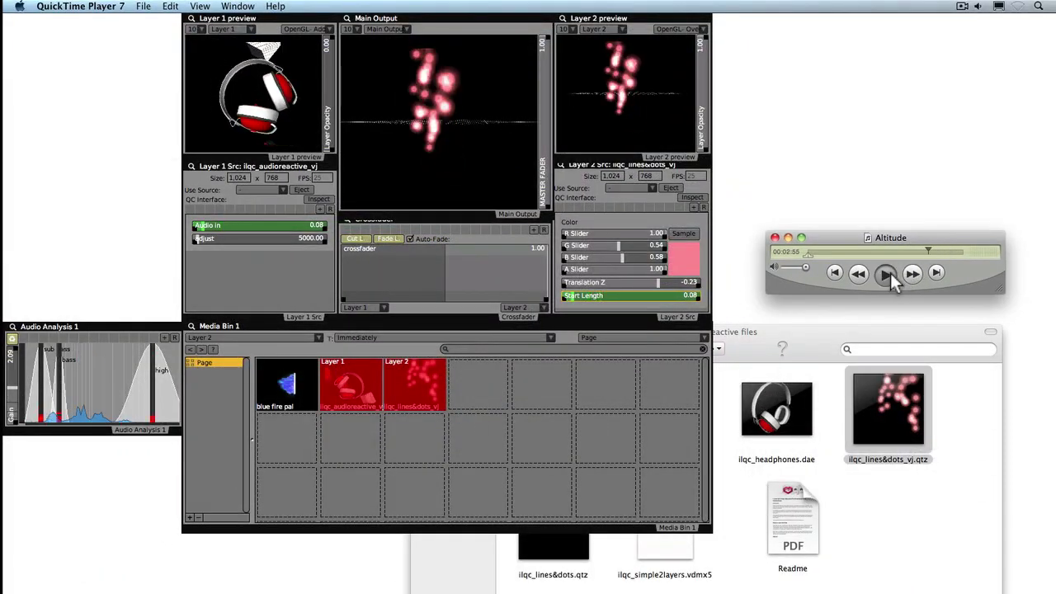
pyautogui.click(888, 273)
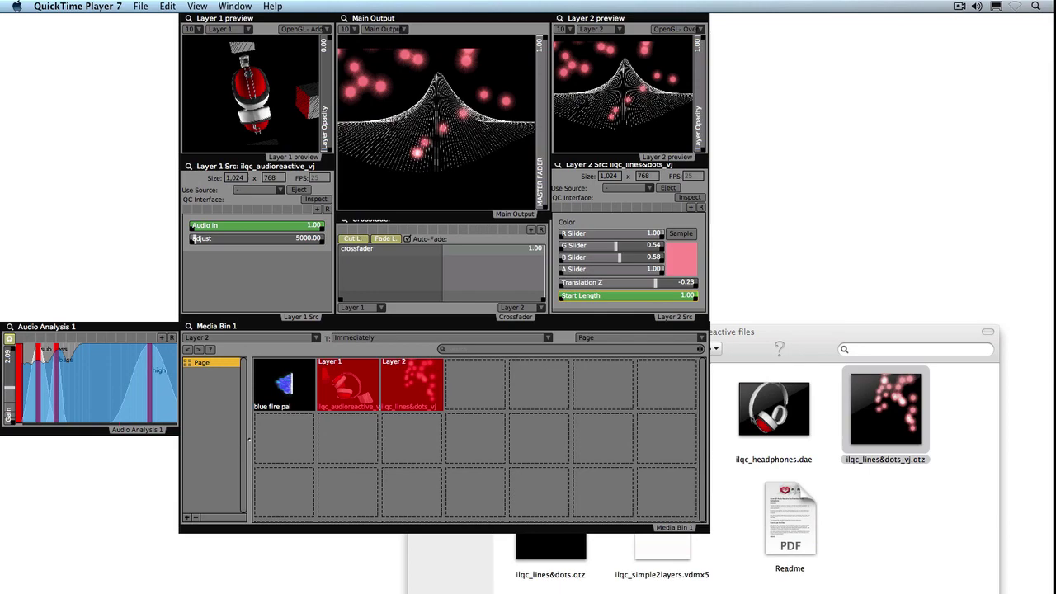
pyautogui.press('super+Tab')
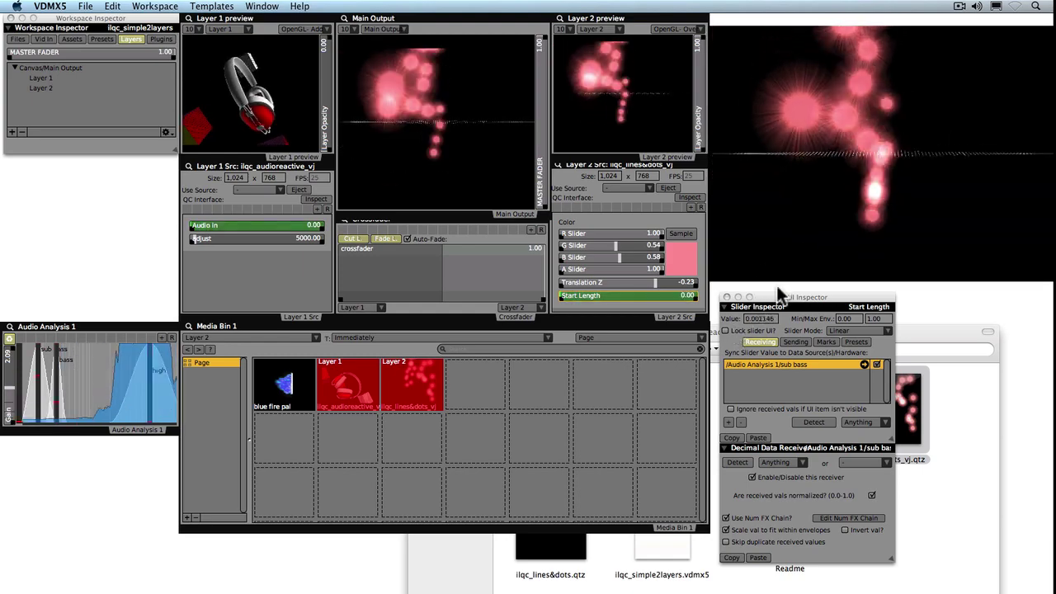
# Crossfade to Layer 1, raise its adjust to 66083.33, and bring Layer 2's opacity to 0.68.
pyautogui.moveTo(769, 298); pyautogui.dragTo(854, 343)
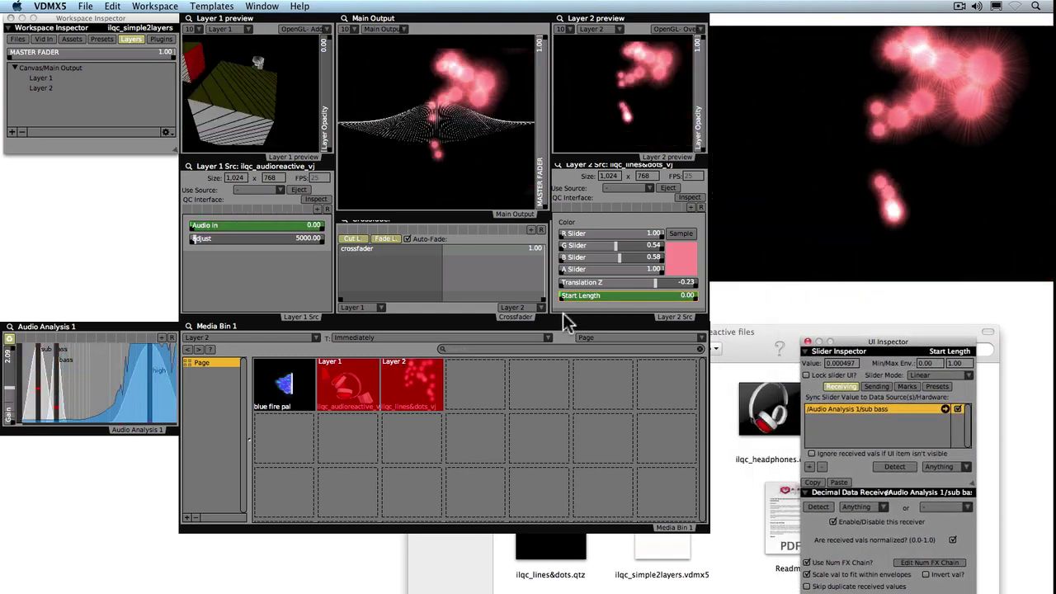
pyautogui.moveTo(515, 268); pyautogui.dragTo(301, 275)
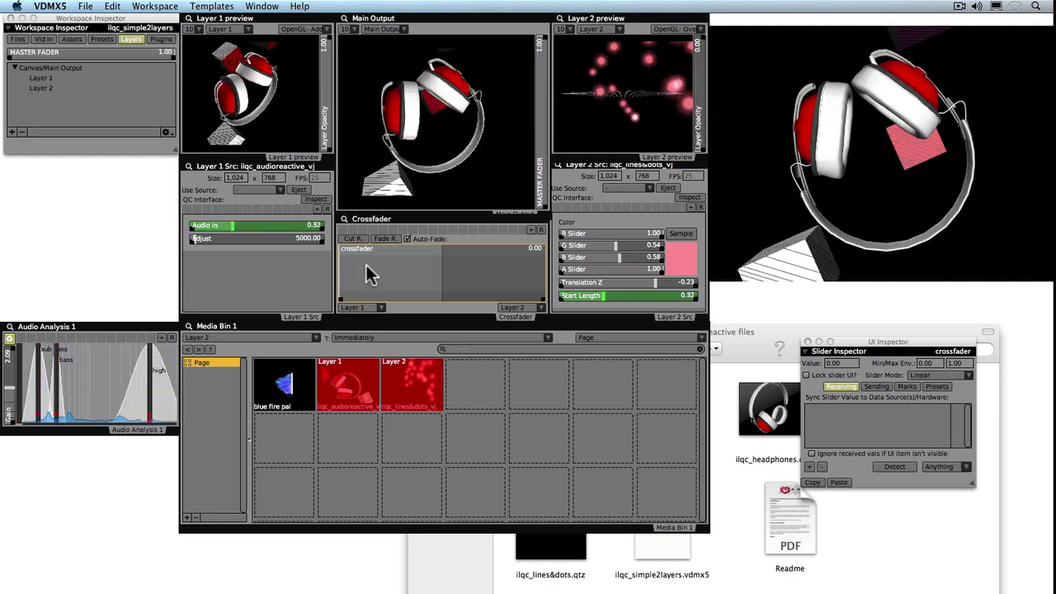
pyautogui.click(220, 238)
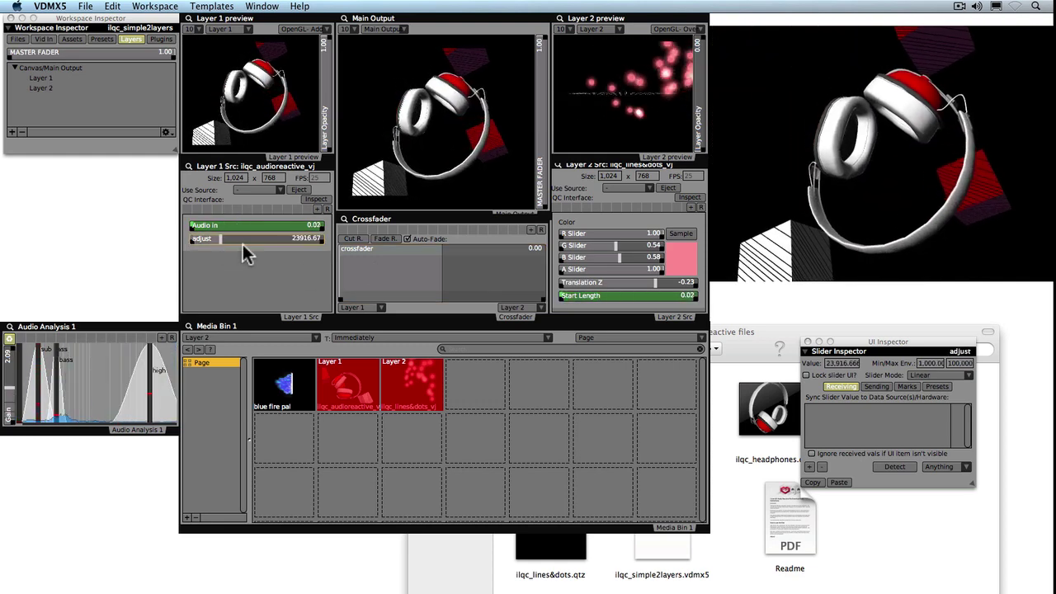
pyautogui.moveTo(257, 242); pyautogui.dragTo(277, 237)
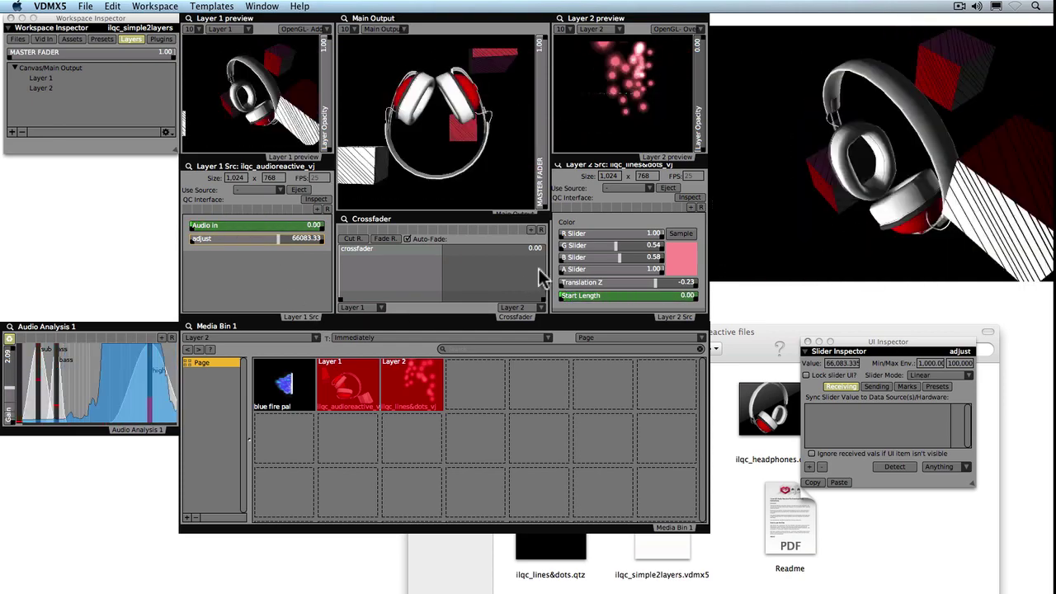
pyautogui.moveTo(700, 145); pyautogui.dragTo(701, 73)
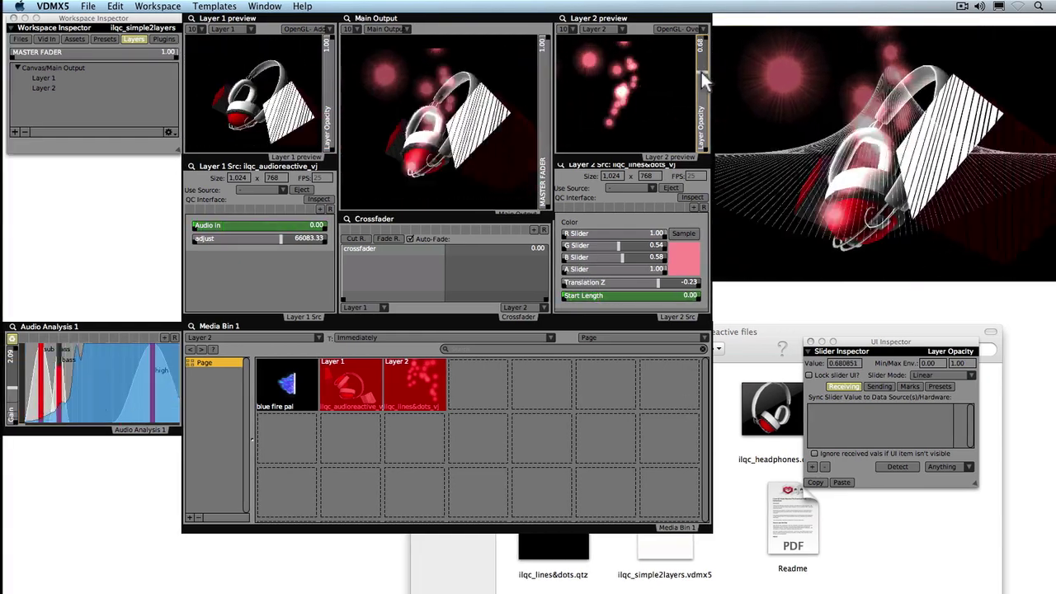
# Set Layer 1's adjust to 39500 and apply a Smooth FX to Start Length's audio data.
pyautogui.click(244, 238)
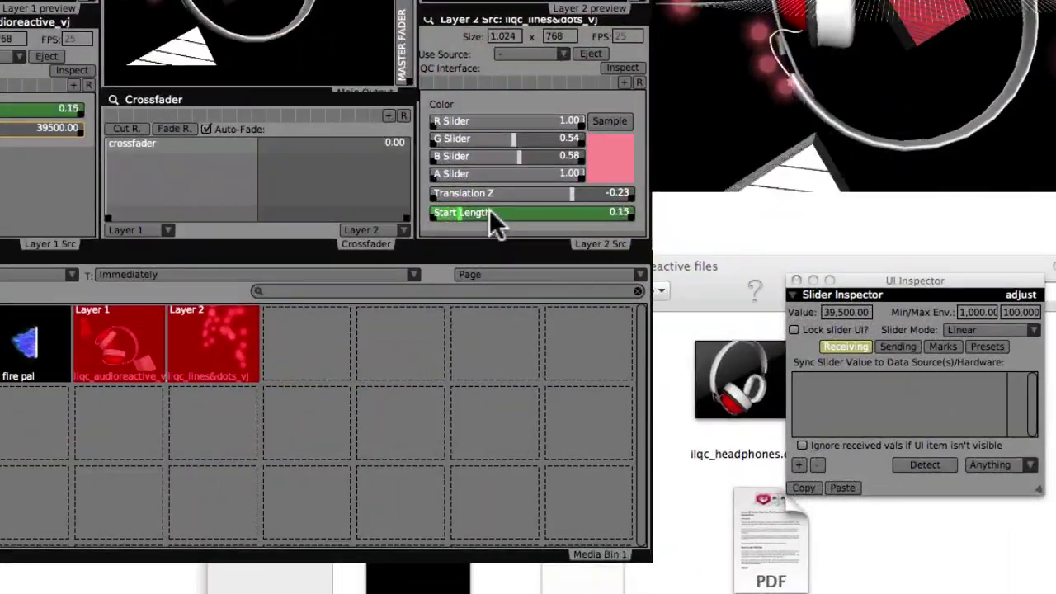
pyautogui.rightClick(604, 292)
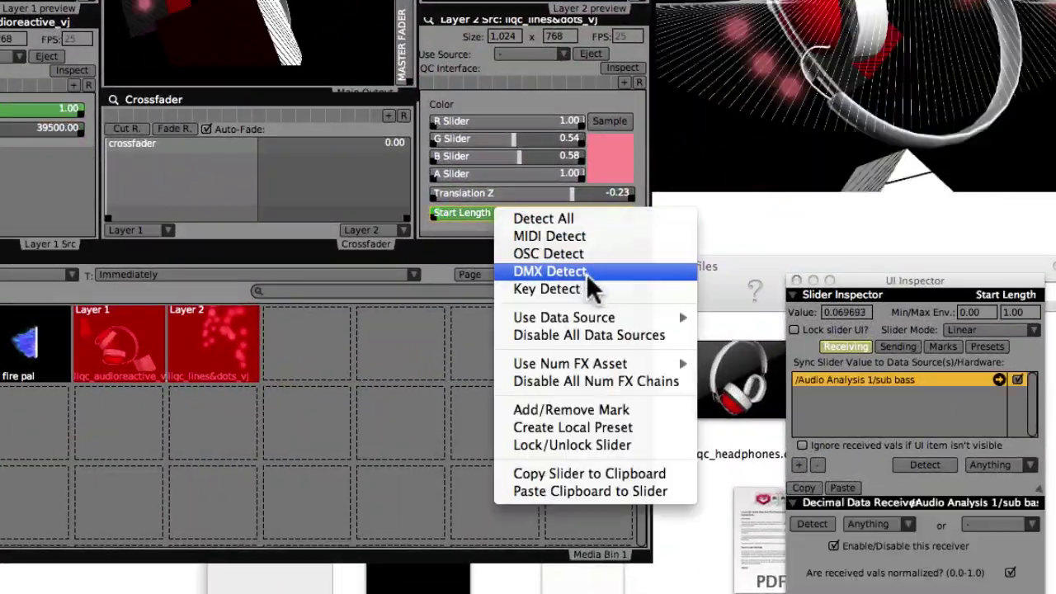
pyautogui.moveTo(617, 365)
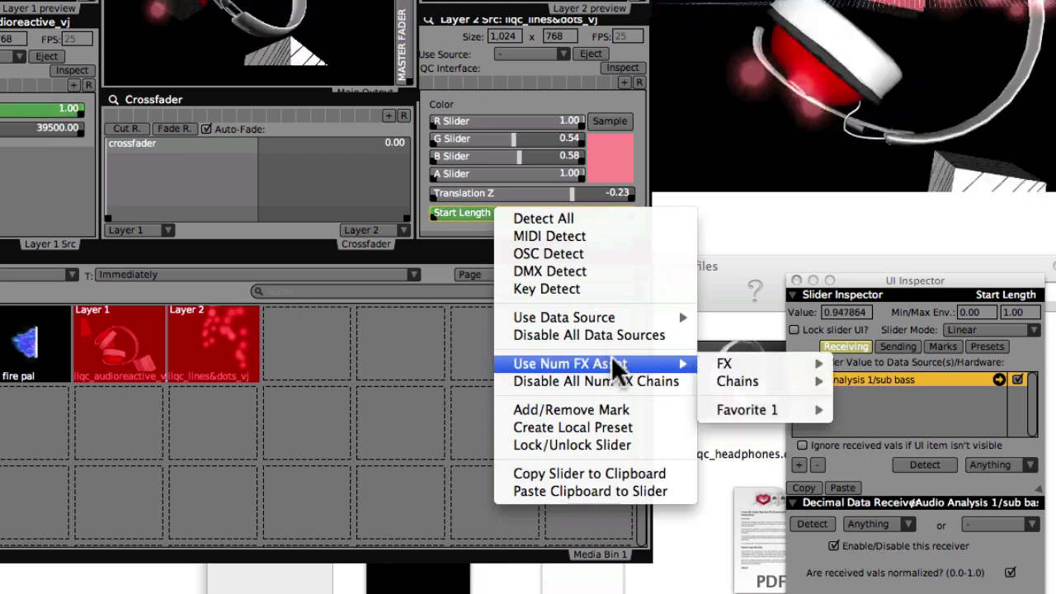
pyautogui.moveTo(740, 369)
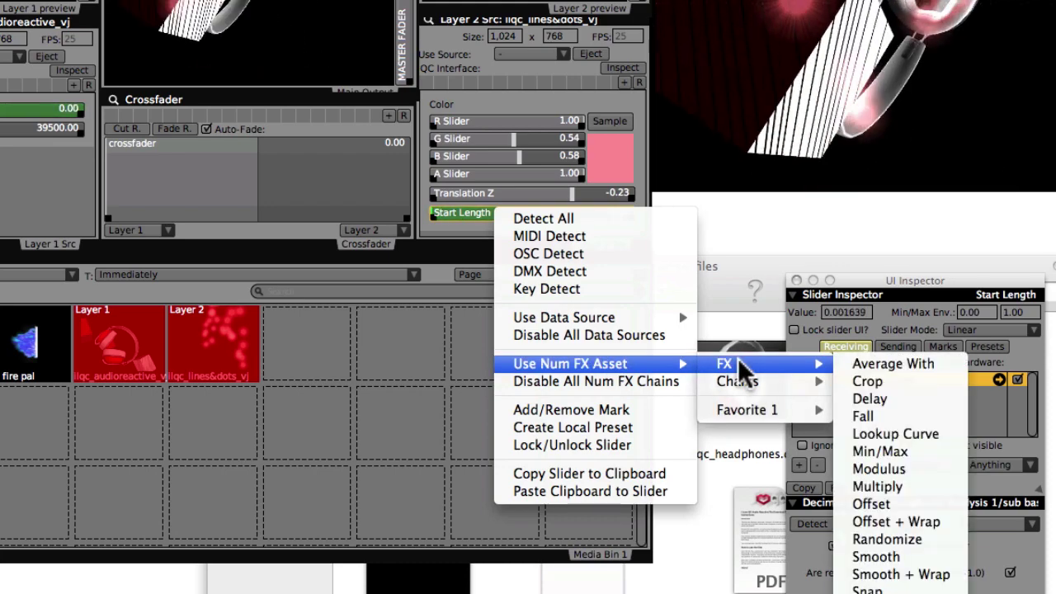
pyautogui.click(874, 556)
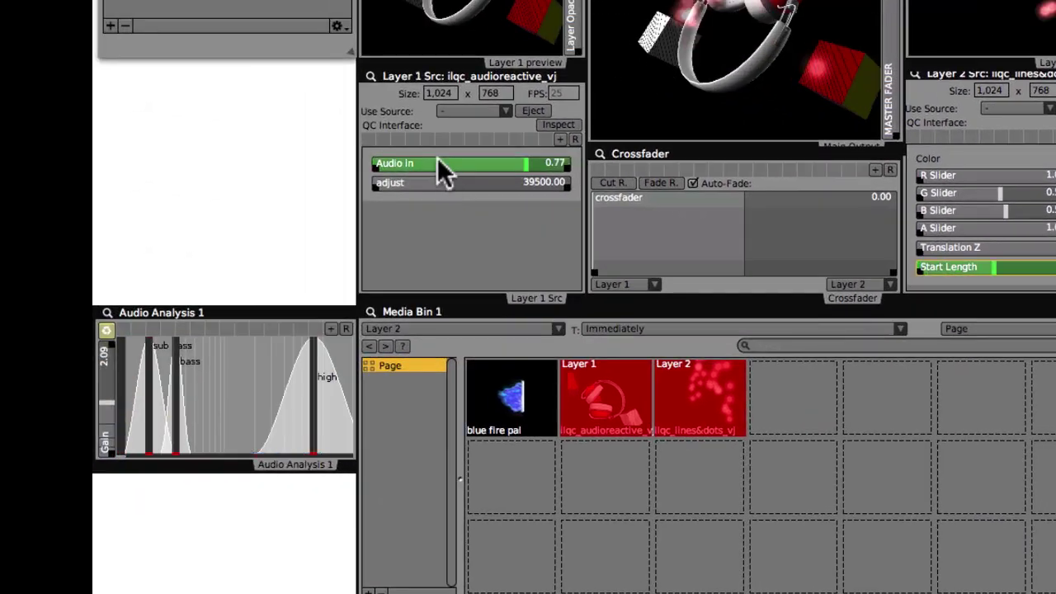
# Apply a Smooth FX to the audio data driving Layer 1's Audio in value.
pyautogui.rightClick(435, 160)
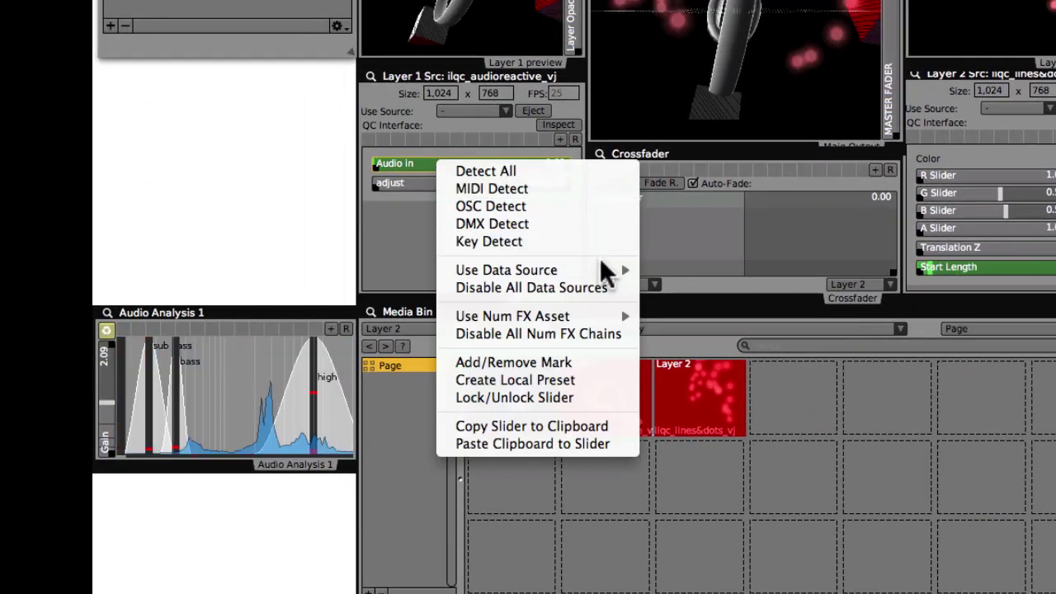
pyautogui.moveTo(602, 272)
pyautogui.moveTo(617, 317)
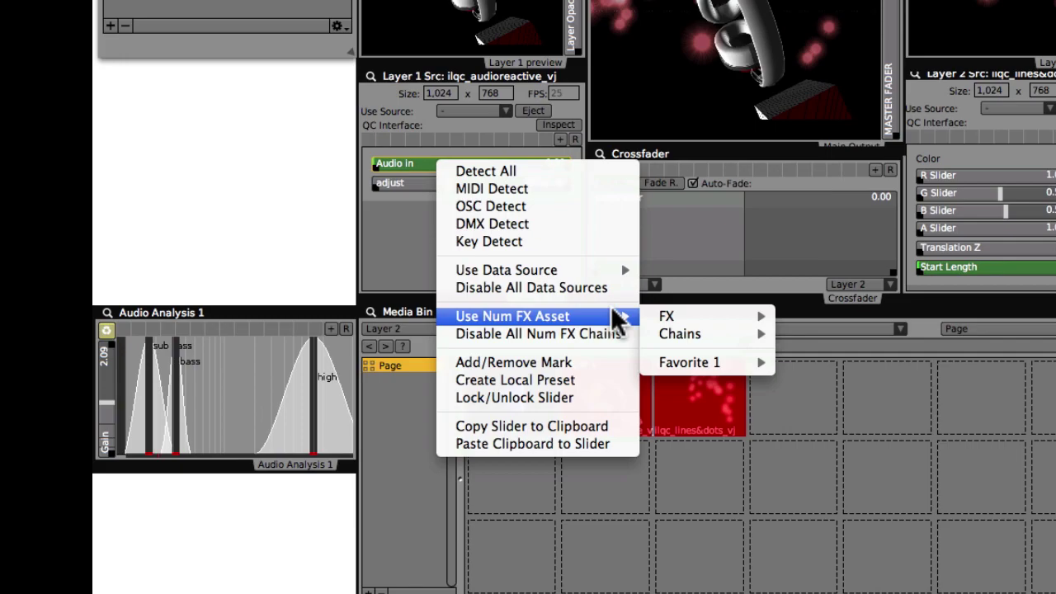
pyautogui.moveTo(730, 316)
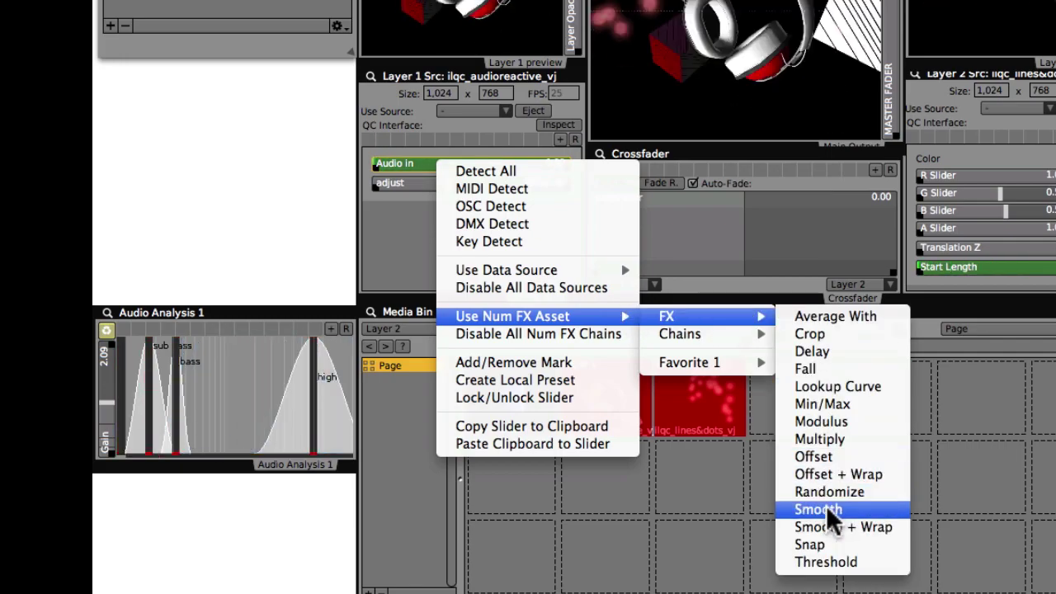
pyautogui.click(796, 509)
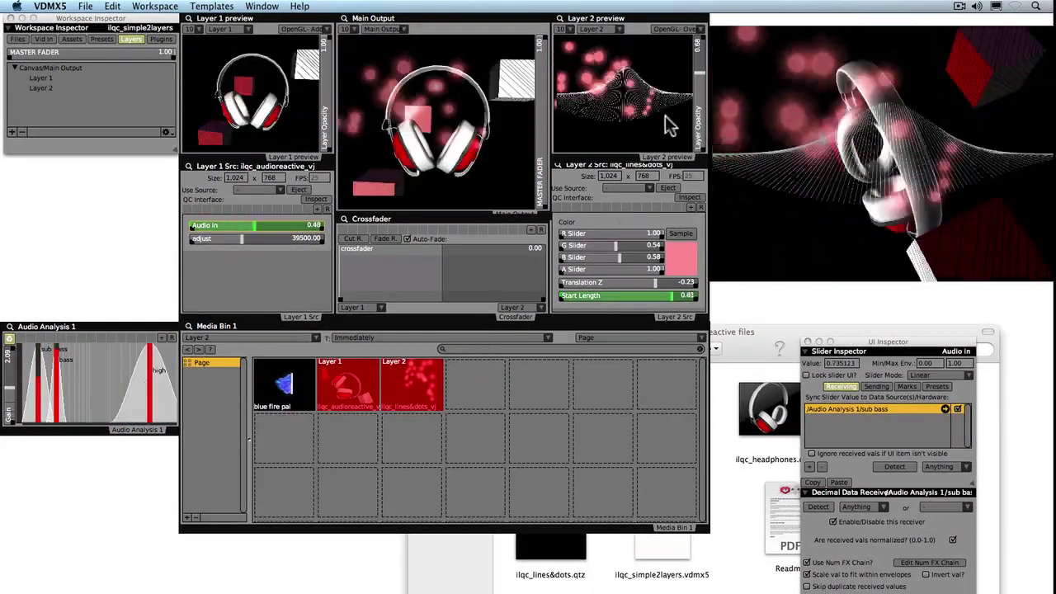
# Drag Layer 2's opacity down from about 0.84 to dim its pink particles behind the headphones.
pyautogui.click(716, 44)
pyautogui.moveTo(699, 50); pyautogui.dragTo(665, 110)
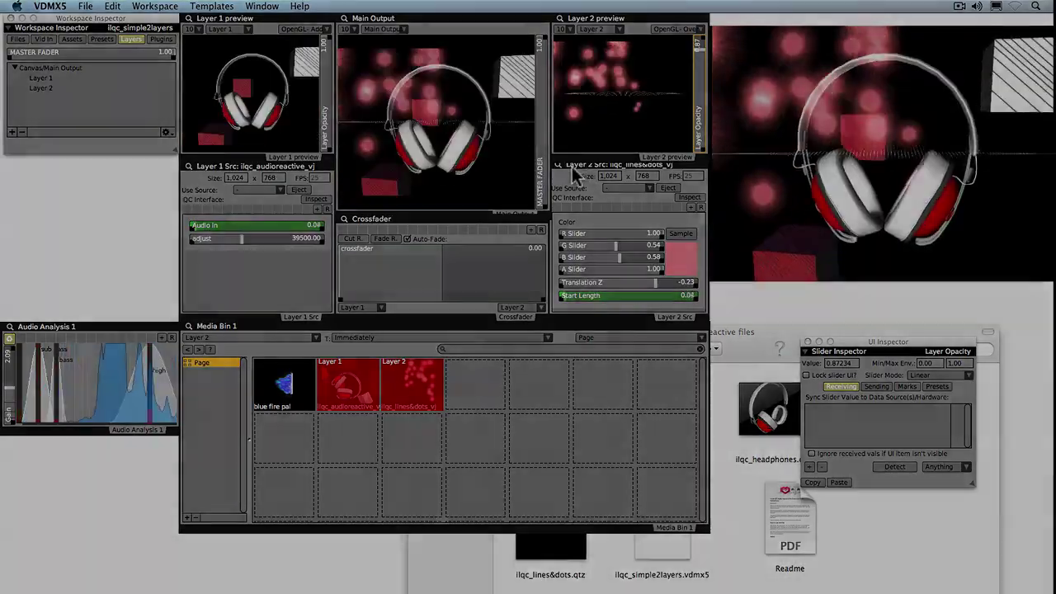